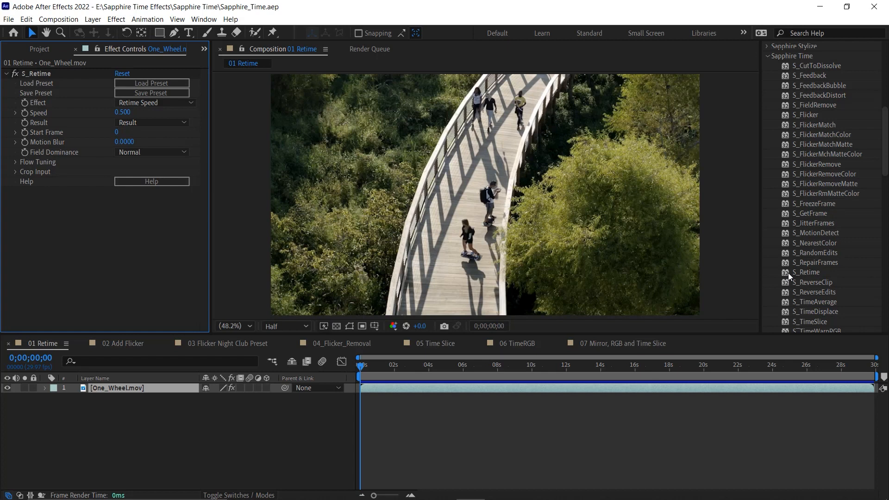
Review the available S_Retime retiming modes and check the effect's help information, including its GPU acceleration setting.
left_click(44, 74)
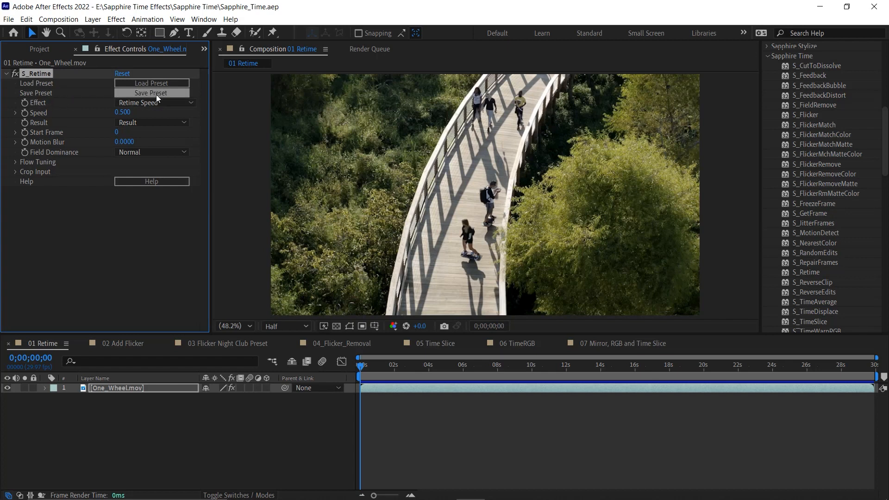
left_click(191, 102)
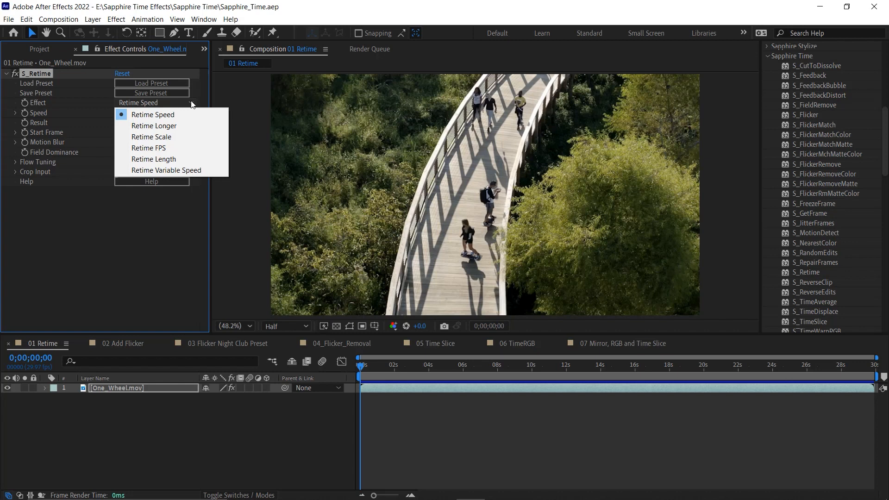
left_click(197, 91)
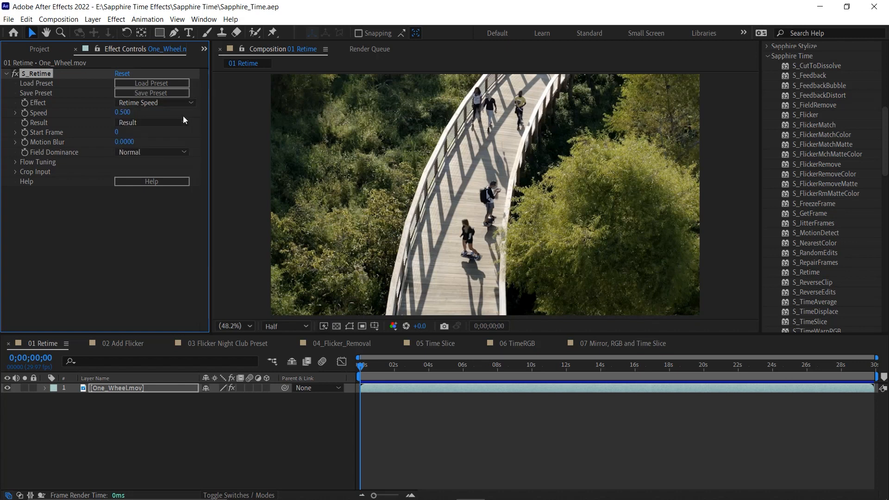
left_click(142, 181)
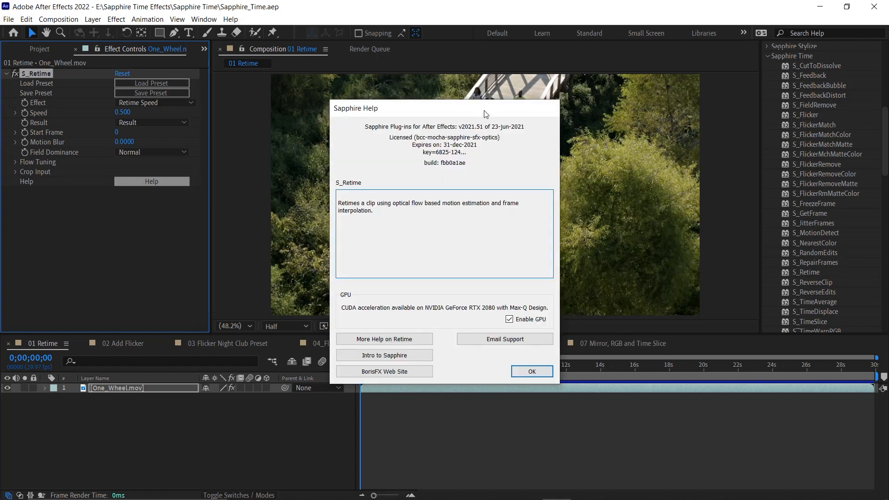
left_click_drag(485, 114, 482, 97)
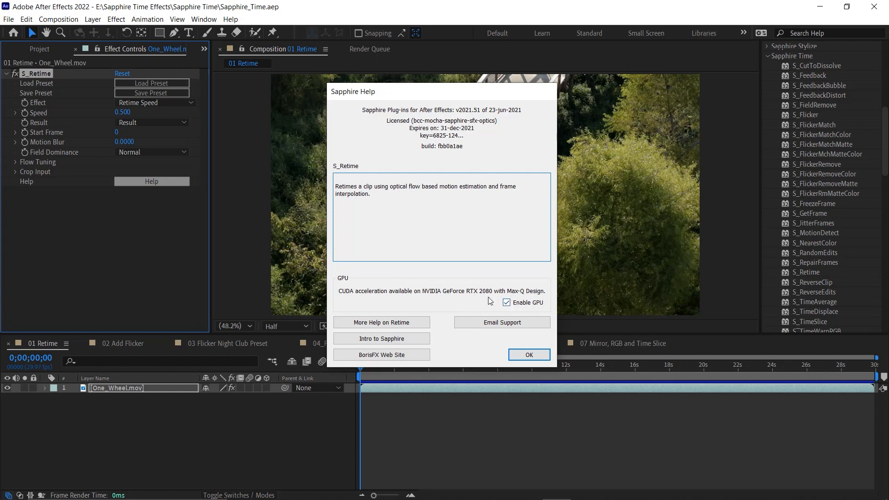
left_click(529, 354)
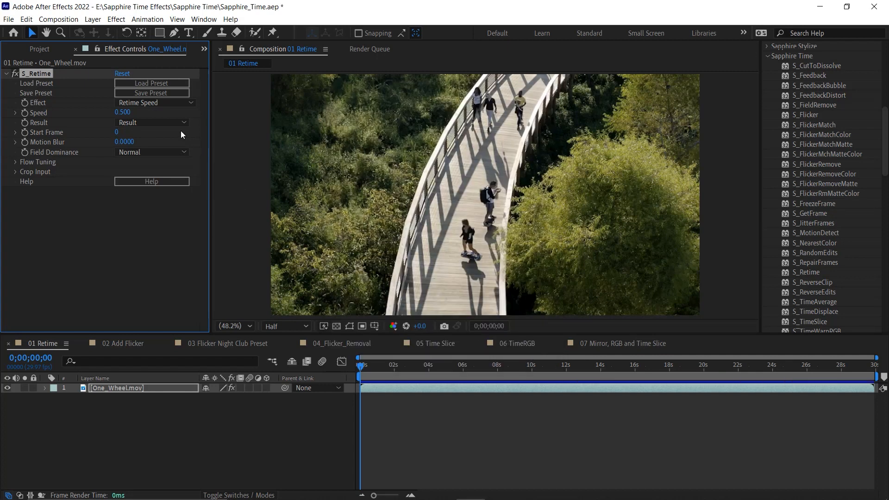
Turn off the S_Retime effect on One_Wheel.mov and preview the original footage from the first frame.
left_click(137, 111)
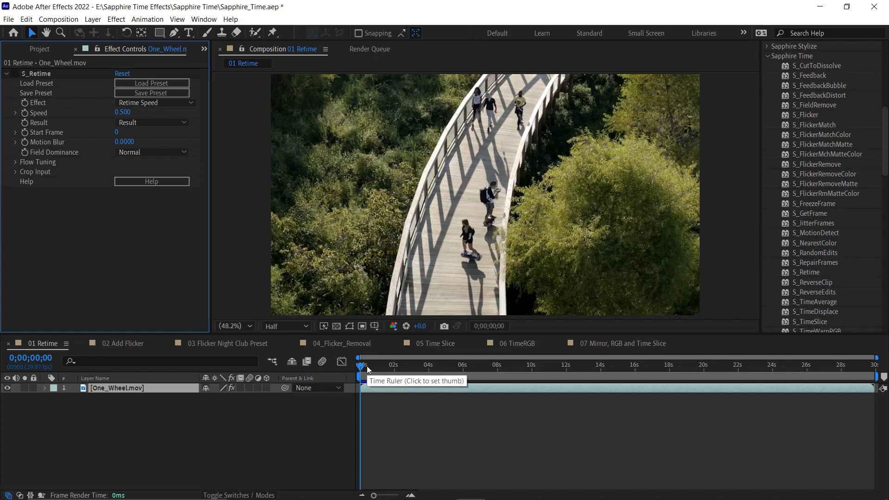
key("space")
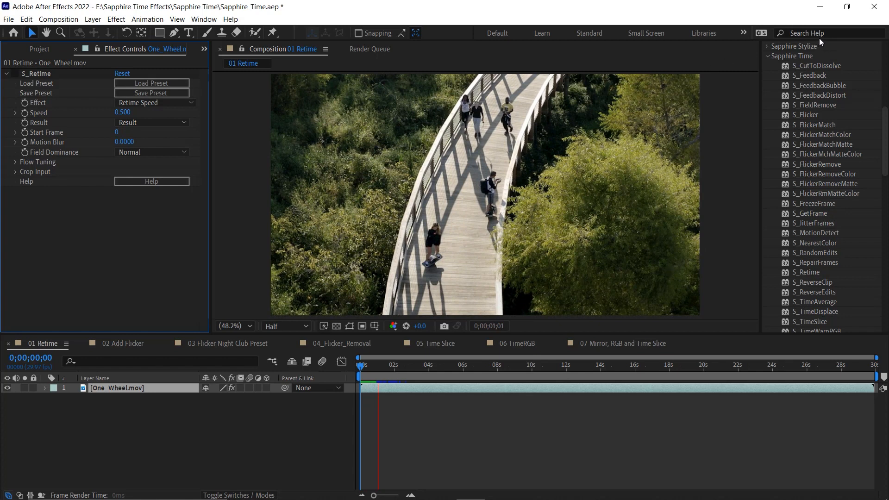
left_click_drag(885, 138, 885, 69)
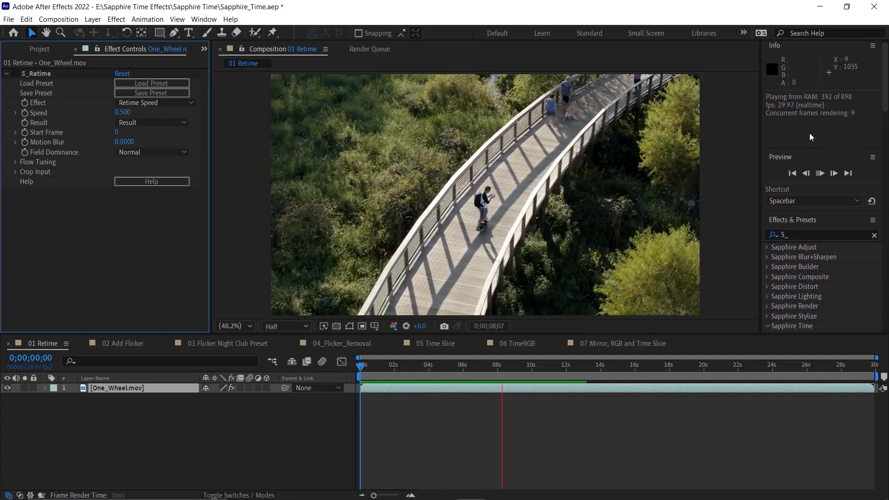
key("space")
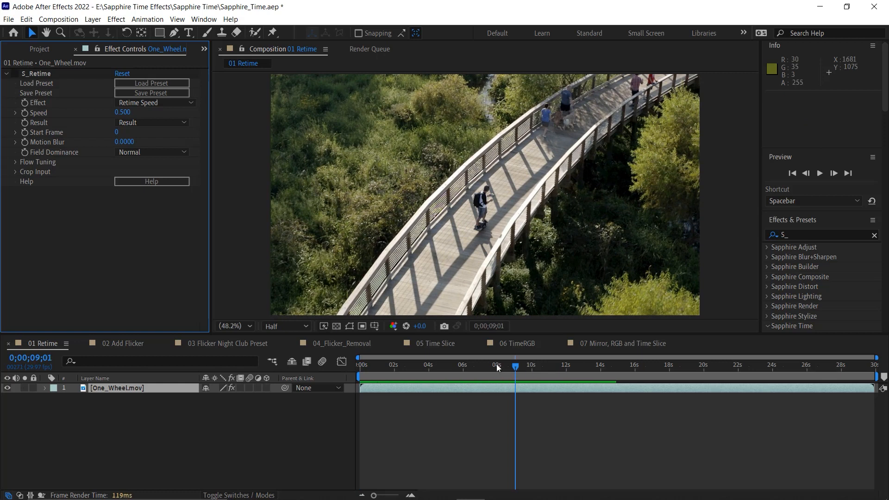
key("Home")
key("space")
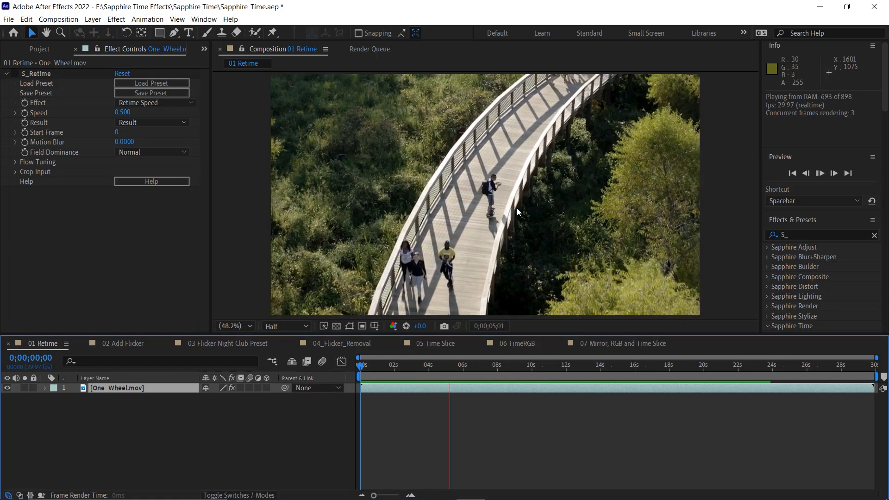
key("space")
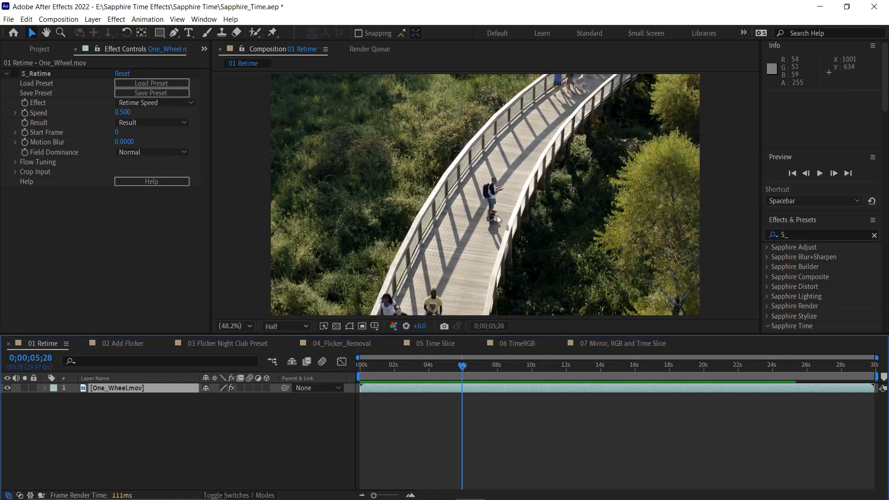
left_click_drag(460, 367, 343, 353)
key("space")
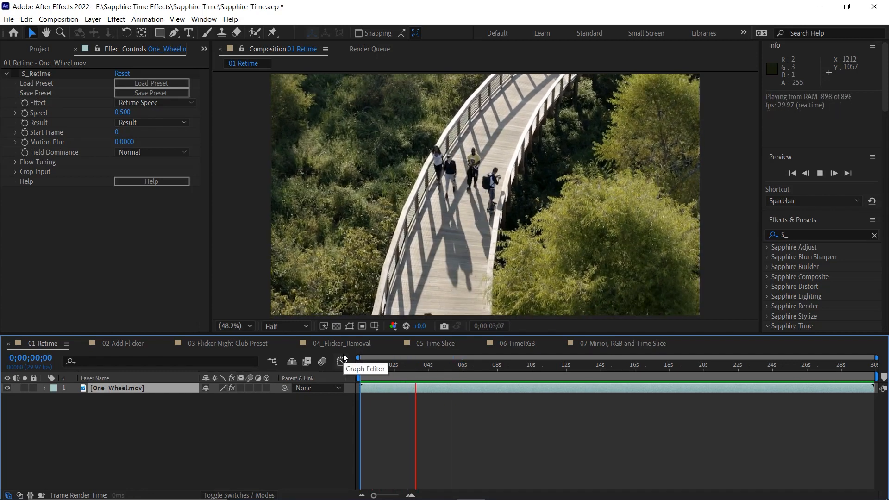
key("space")
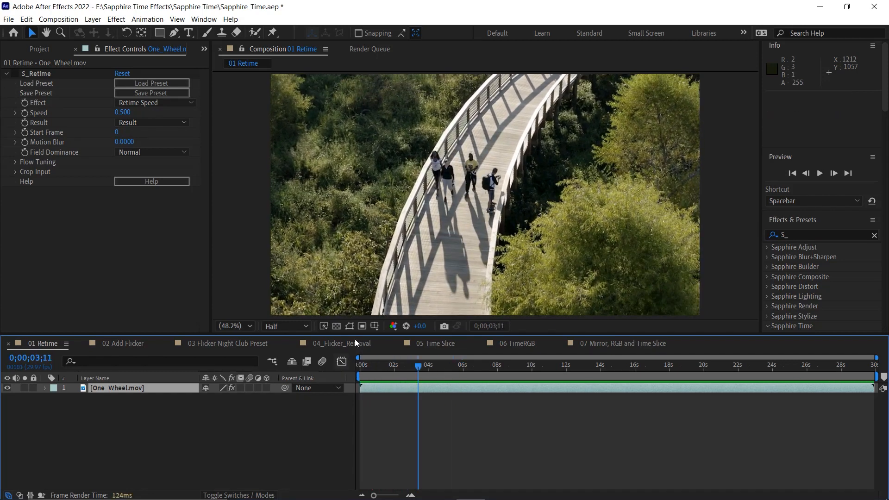
Turn the S_Retime effect back on and preview the half-speed footage from the first frame.
left_click(15, 74)
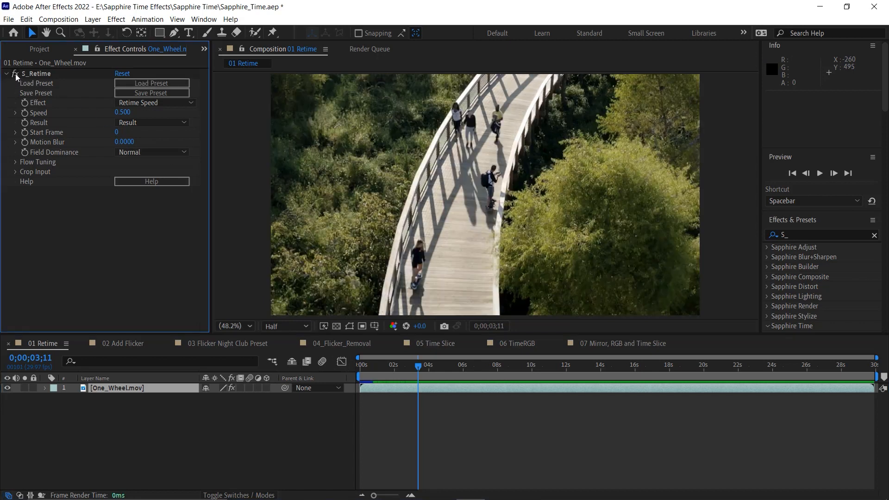
left_click(140, 104)
left_click(87, 111)
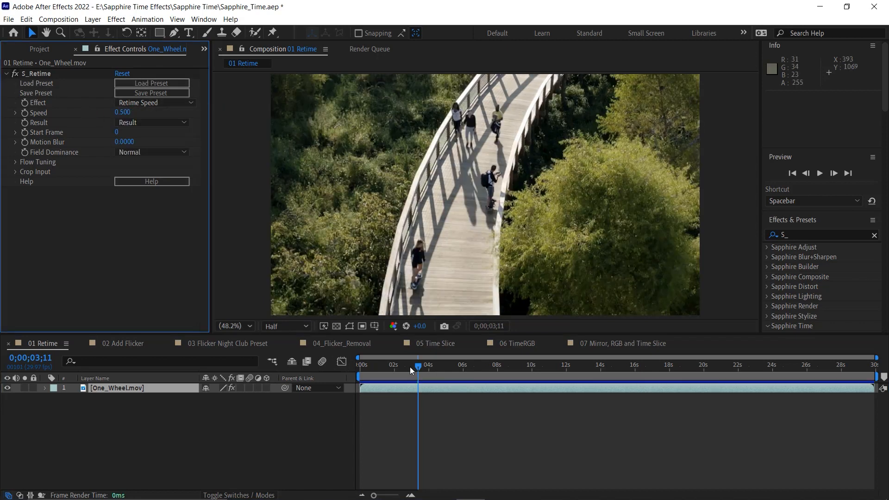
key("space")
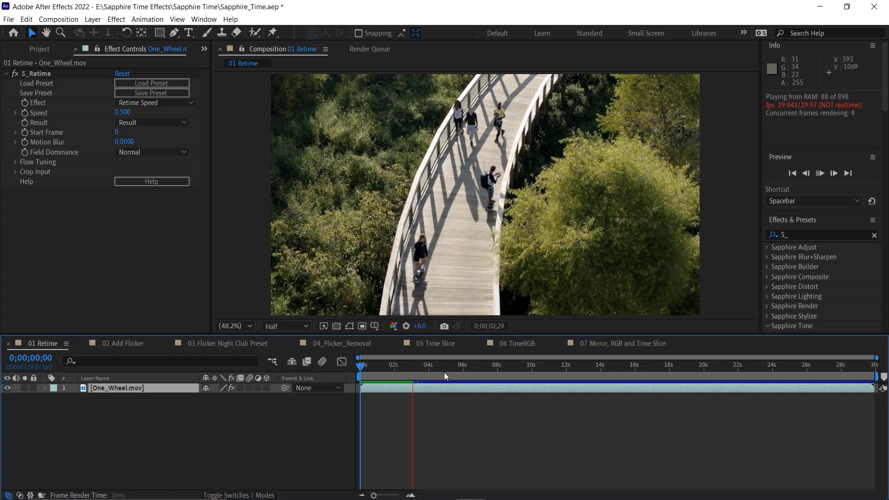
left_click(409, 368)
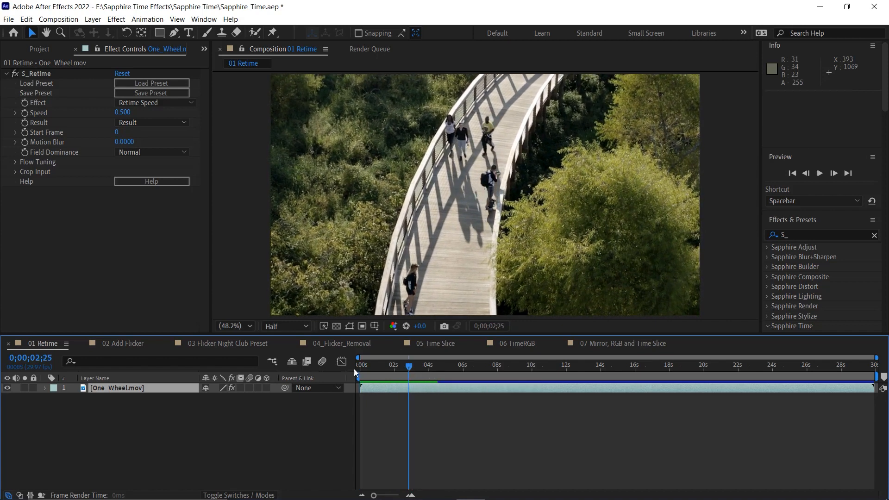
key("space")
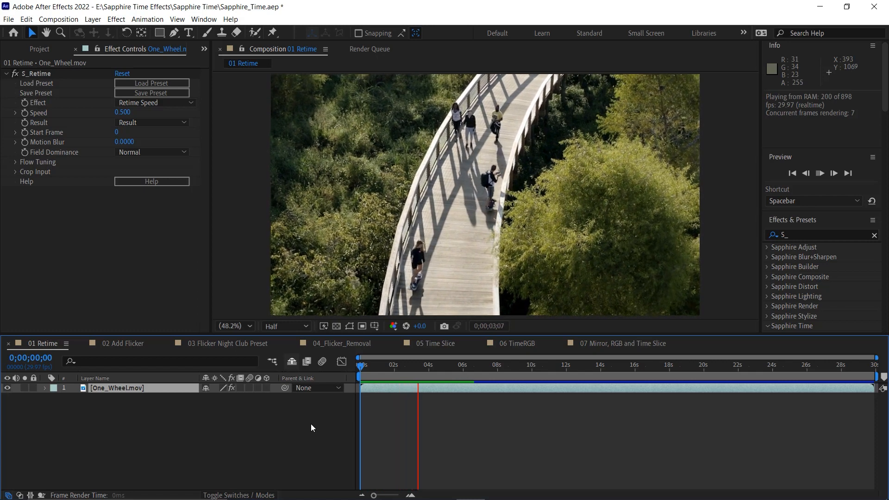
key("space")
Keep S_Retime in Retime Speed mode and set its Speed to 2.
left_click(175, 103)
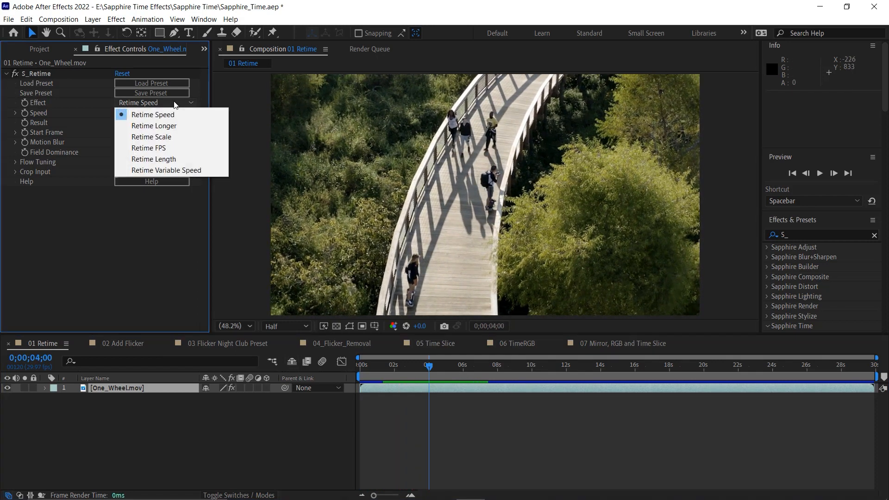
left_click(101, 106)
left_click(123, 112)
type("2")
key("Return")
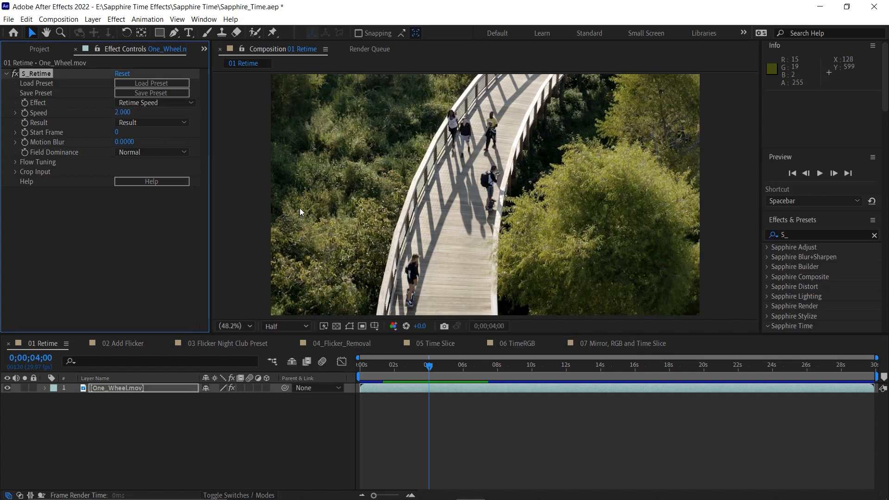
Preview the double-speed footage from the first frame of the 01 Retime composition.
left_click_drag(414, 369, 327, 363)
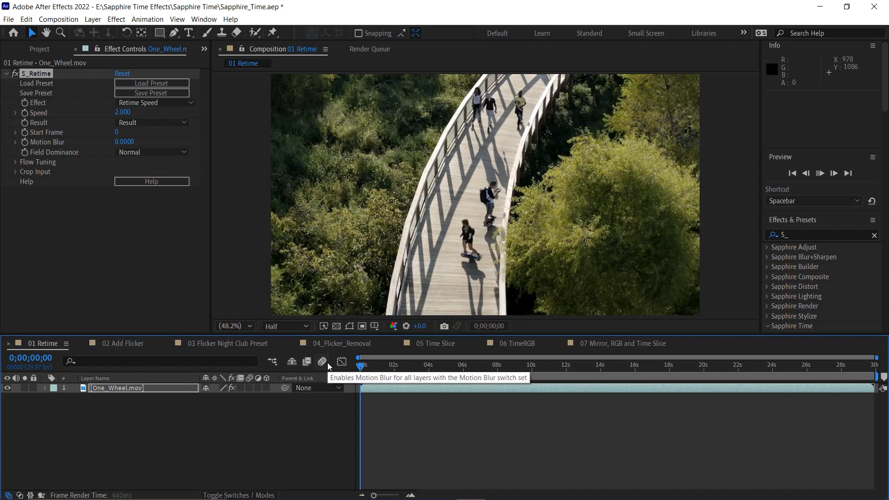
key("space")
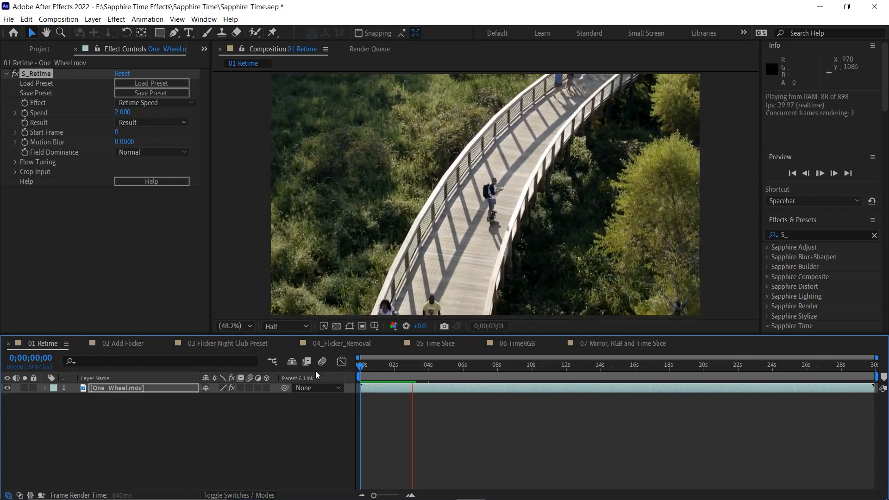
key("space")
key("space")
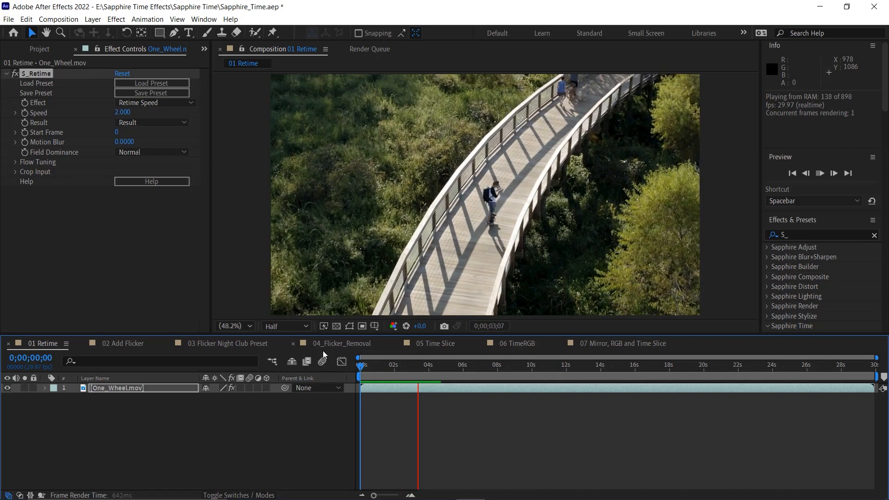
key("space")
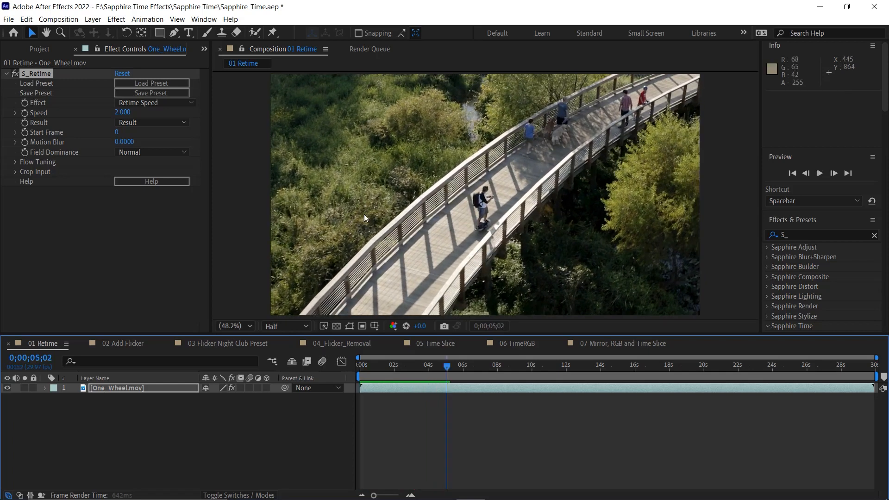
Try the Retime Longer mode of S_Retime, followed by the Retime Scale mode.
right_click(119, 107)
left_click(120, 107)
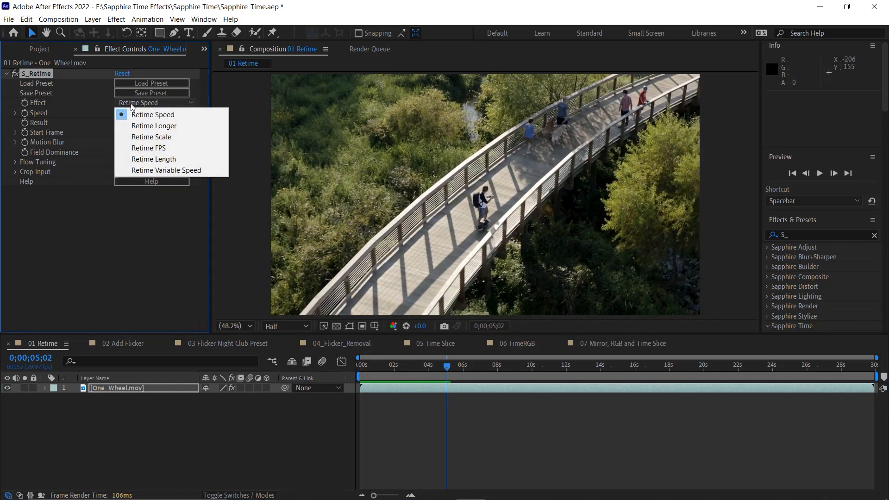
left_click(159, 126)
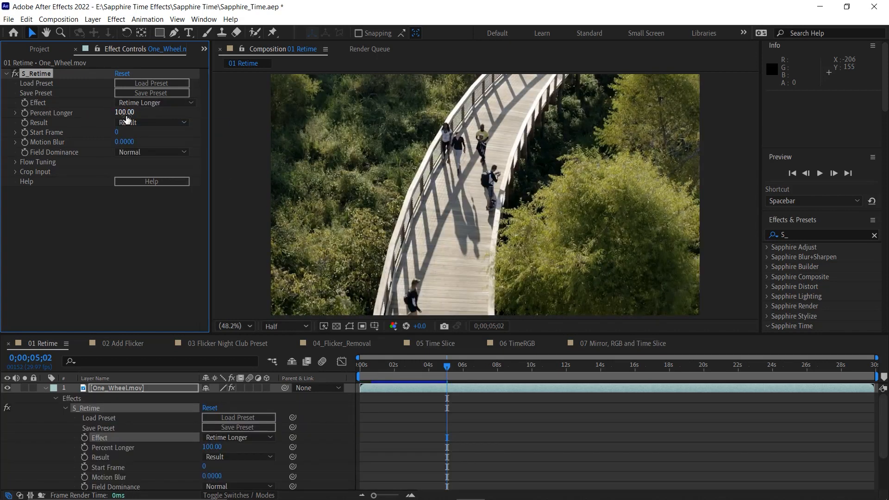
left_click(143, 105)
left_click(151, 137)
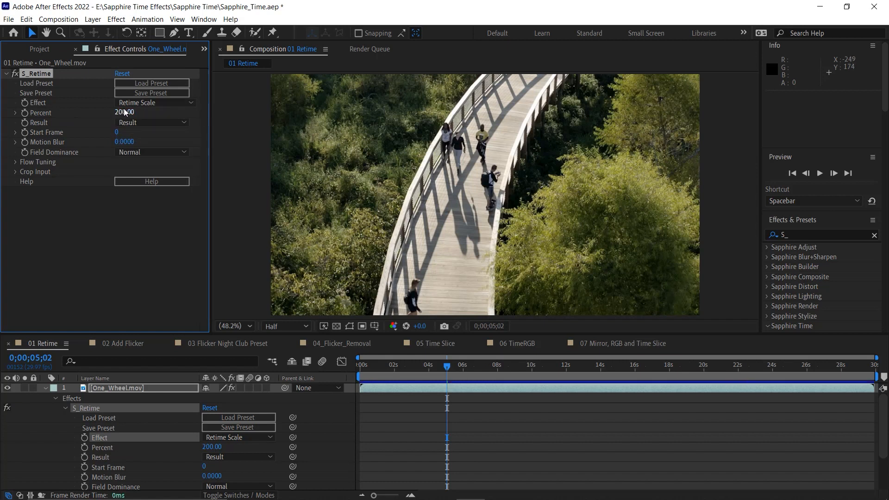
Change the S_Retime mode to Retime FPS and preview the footage from the first frame.
left_click(159, 102)
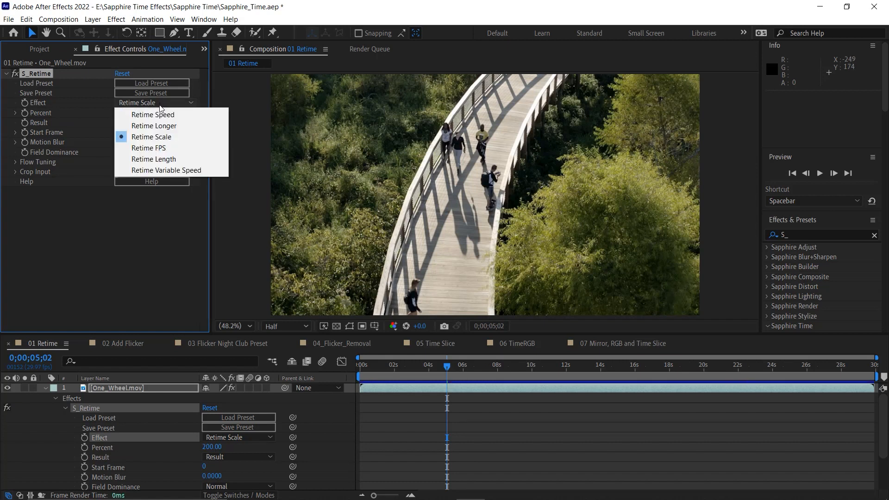
left_click(168, 148)
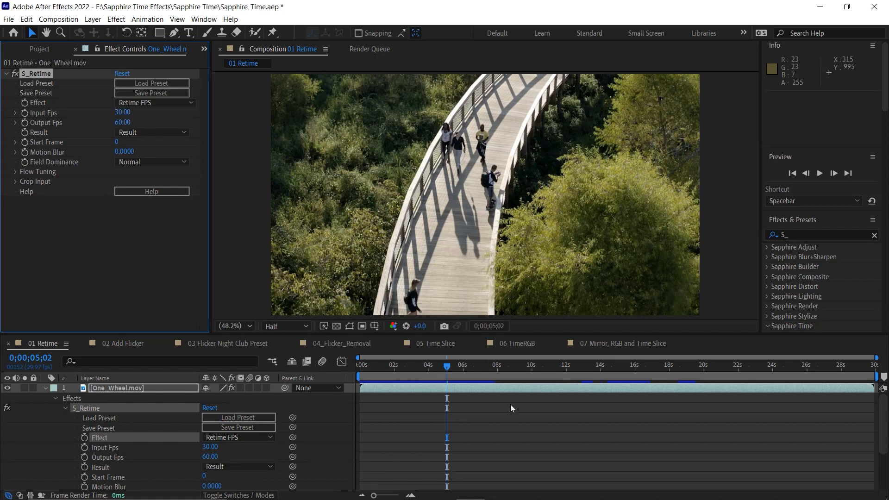
key("Home")
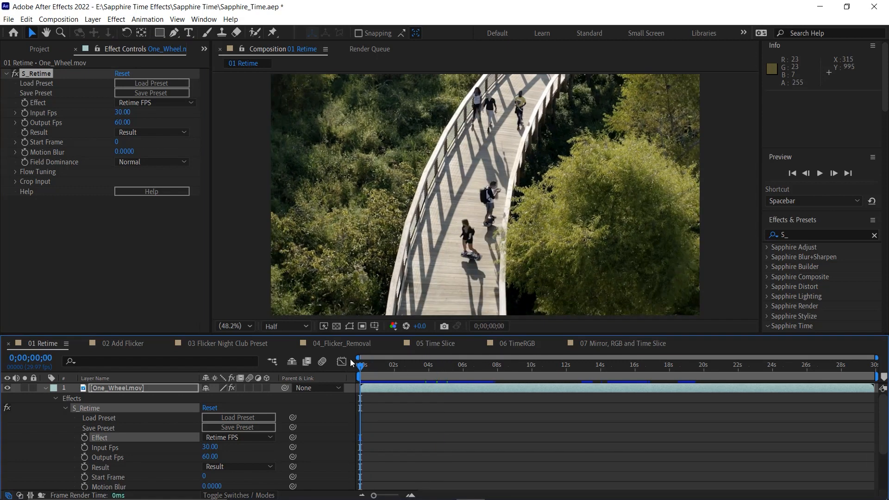
key("space")
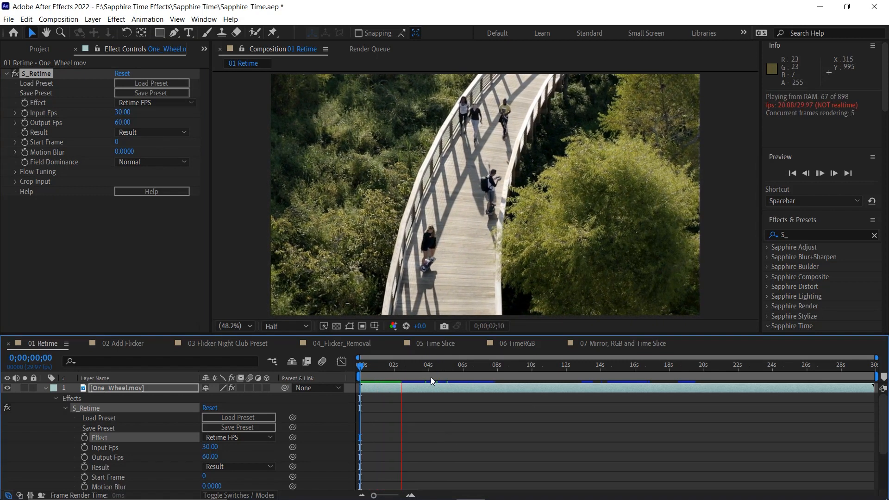
left_click(385, 368)
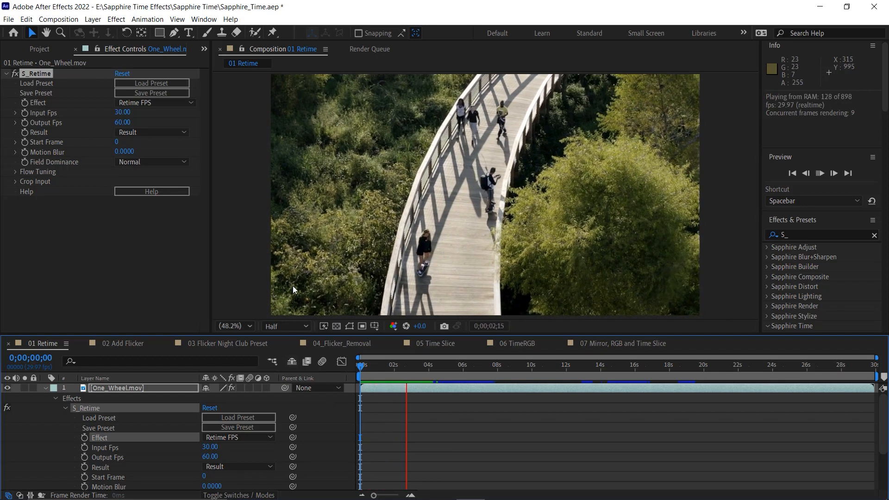
key("space")
Set the S_Retime mode to Retime Variable Speed.
left_click(150, 102)
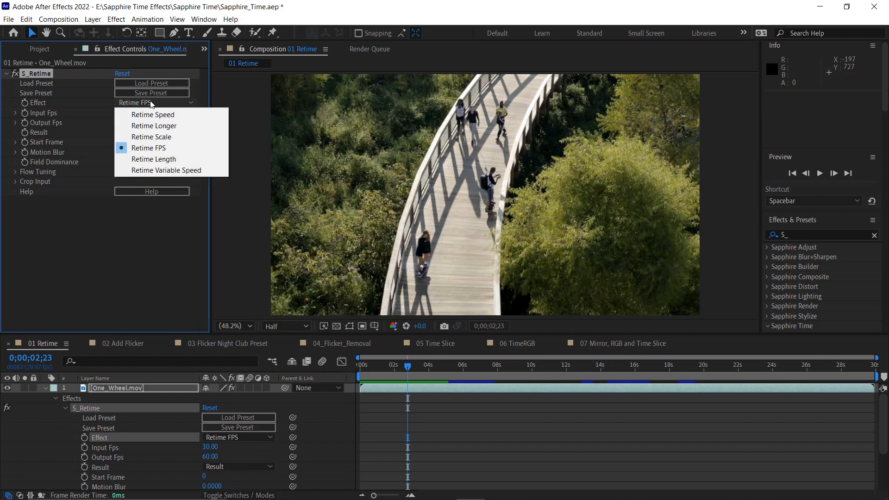
left_click(164, 171)
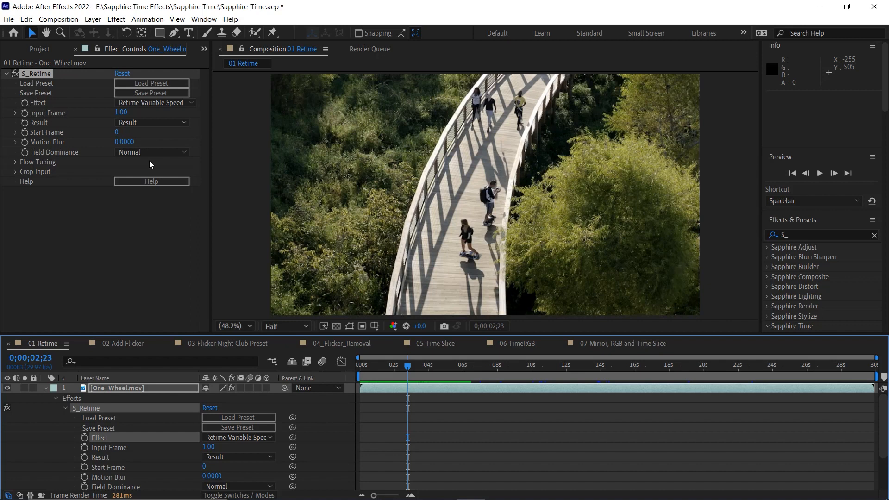
Keyframe S_Retime's Input Frame at 1 on the first frame and at 58 on 0;00;01;28.
left_click_drag(407, 367, 360, 366)
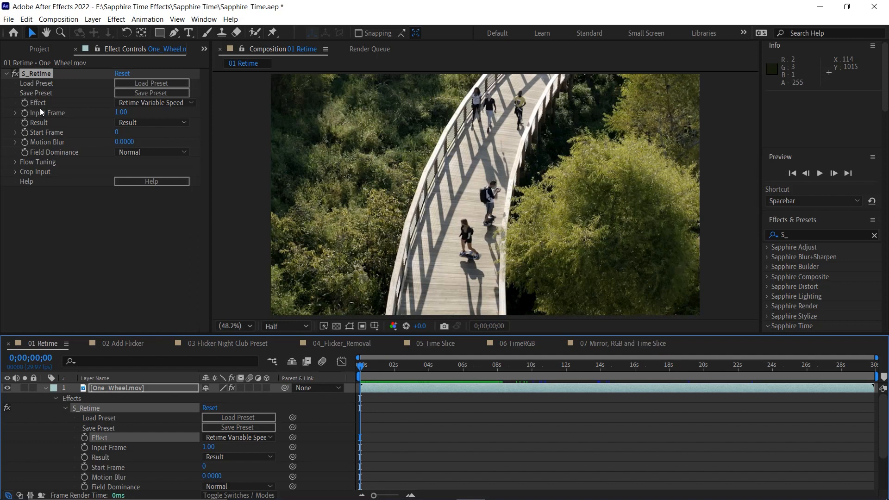
left_click(25, 112)
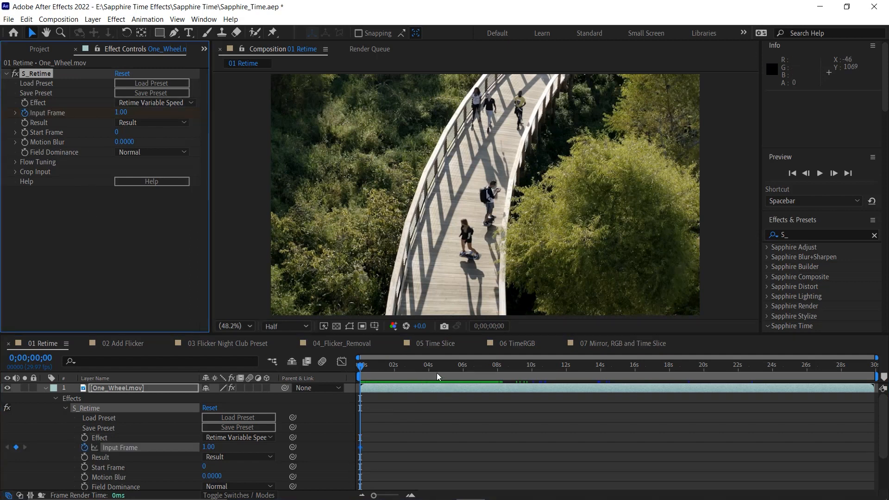
left_click(395, 368)
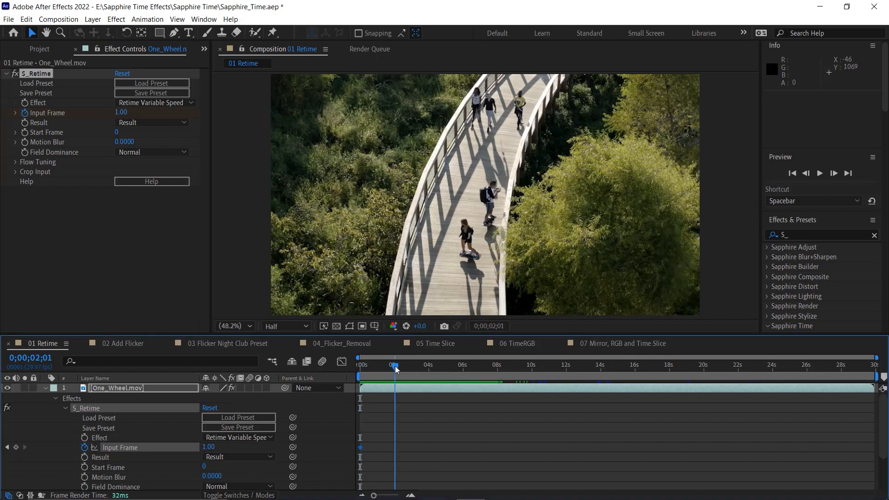
left_click_drag(395, 368, 394, 369)
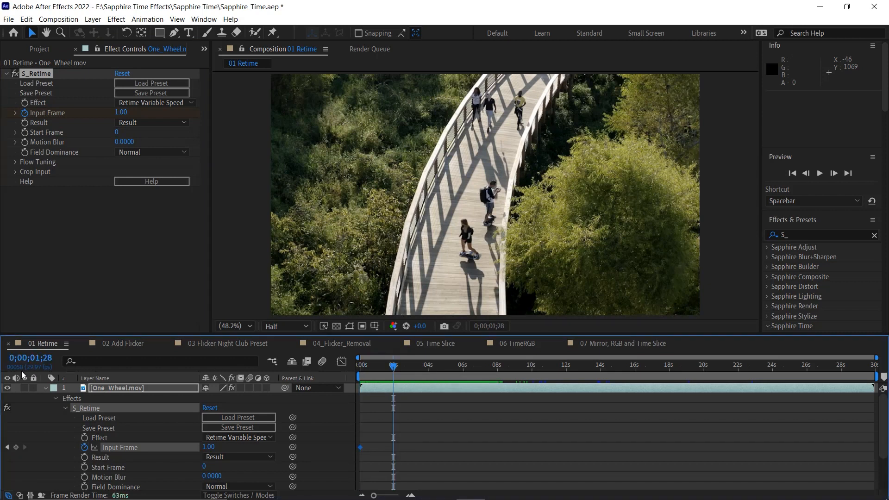
left_click(121, 112)
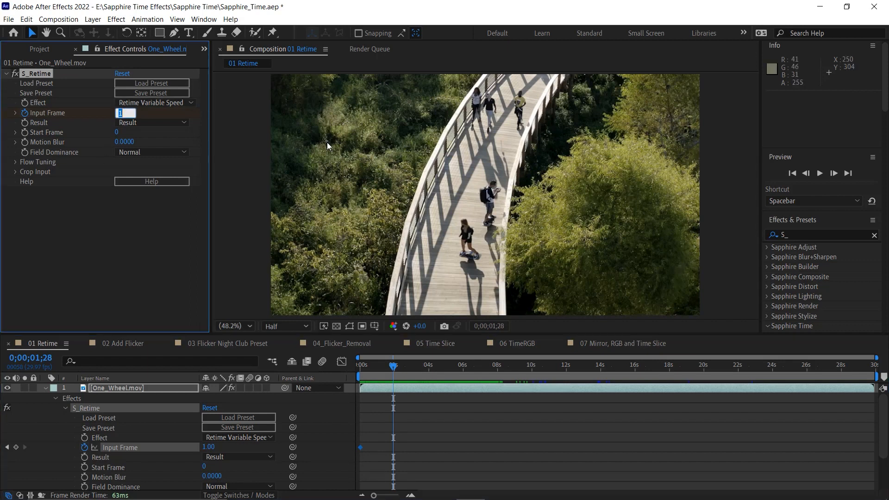
type("58")
key("Return")
Preview the footage with the two Input Frame keyframes from the first frame.
left_click(317, 364)
key("Home")
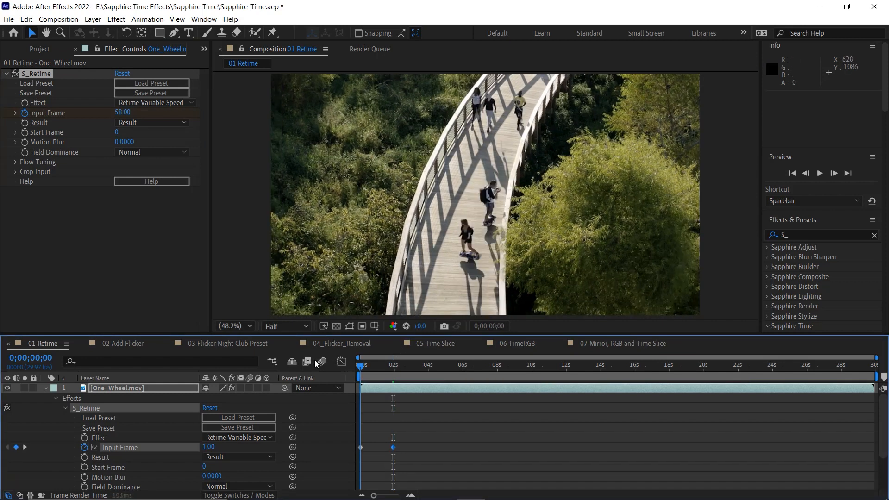
key("space")
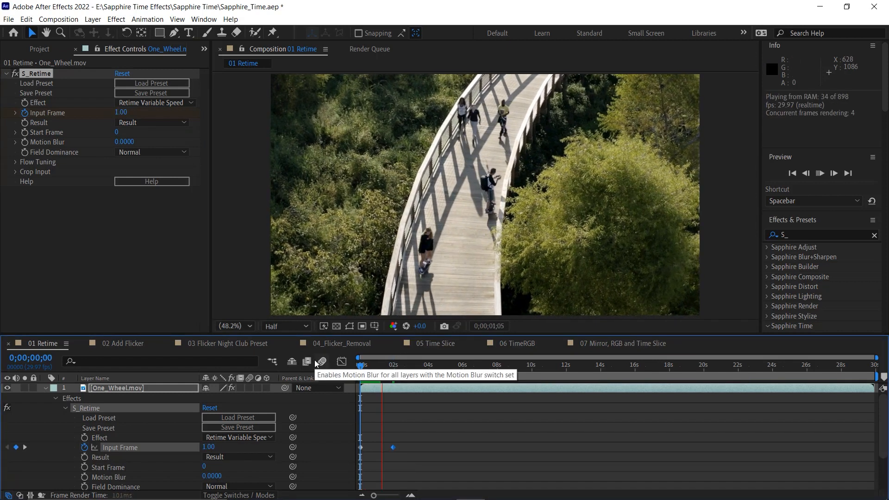
key("space")
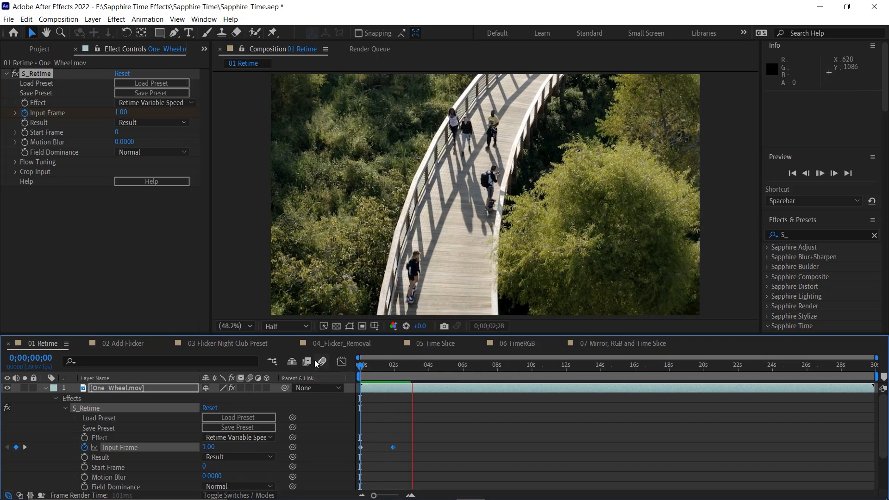
Add an Input Frame keyframe with a value of 1 at 0;00;03;27.
left_click_drag(393, 366, 428, 374)
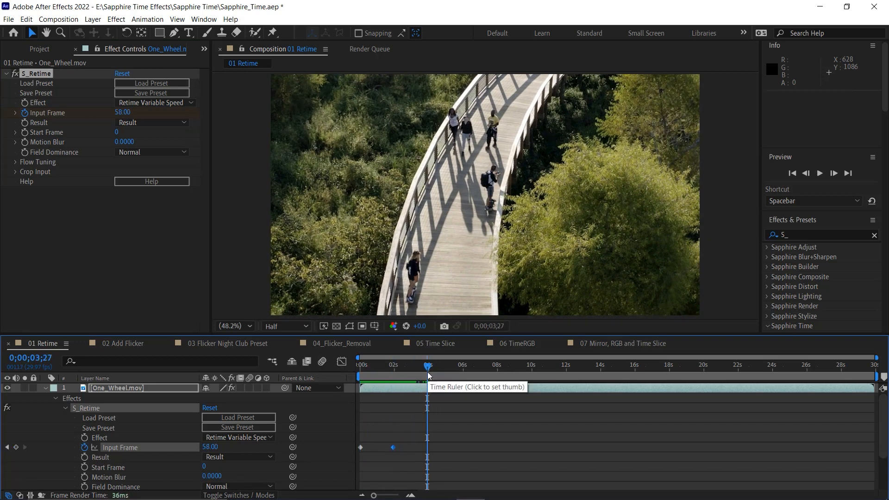
left_click(121, 112)
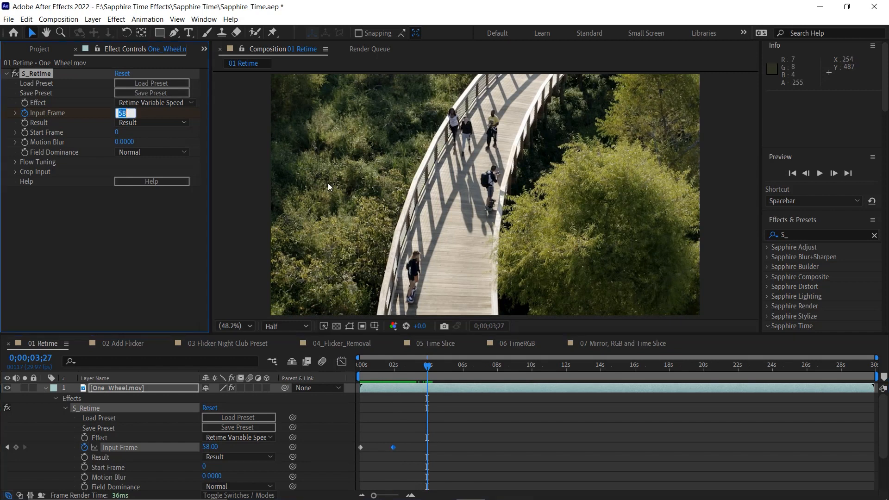
type("1")
key("Return")
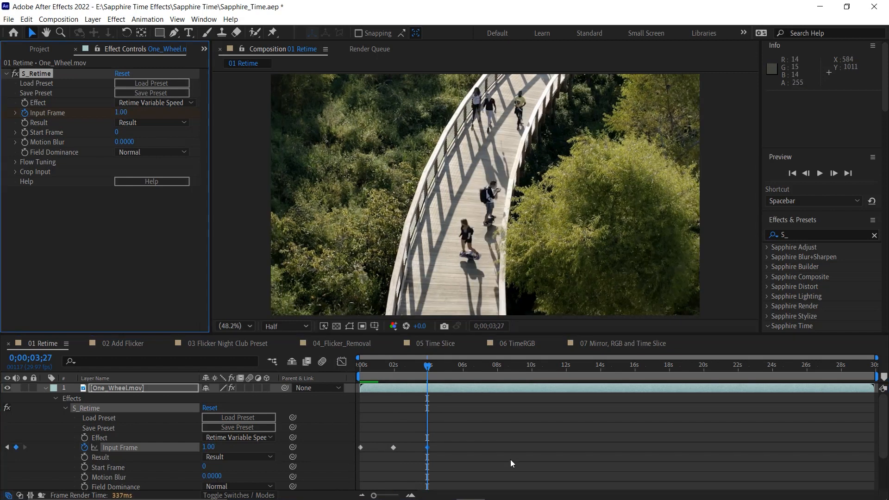
Apply Easy Ease to all three Input Frame keyframes in the Graph Editor.
left_click(341, 361)
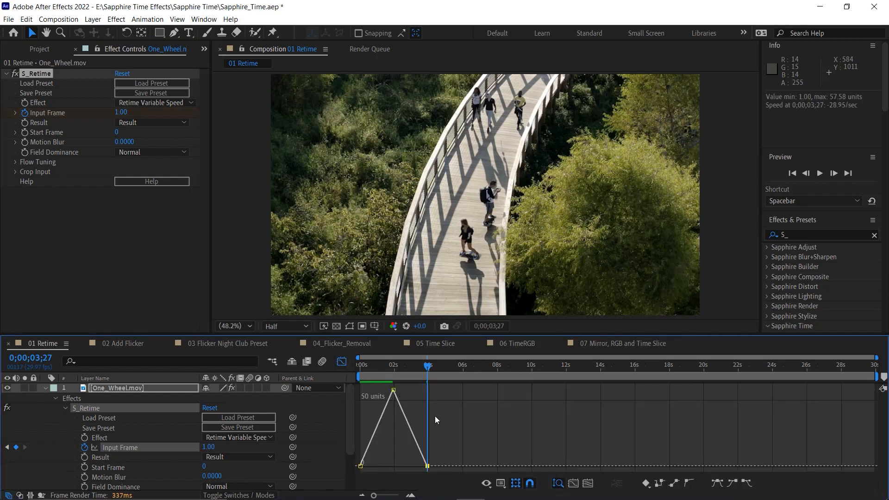
left_click_drag(443, 387, 343, 471)
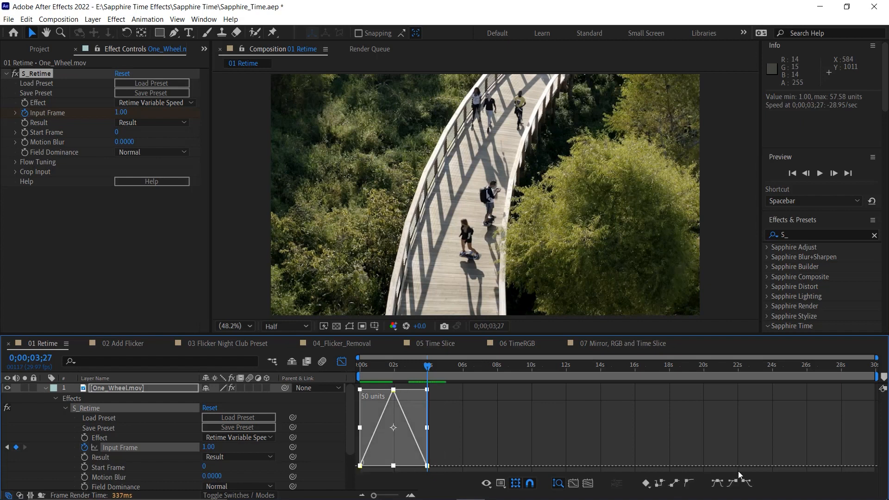
left_click(716, 483)
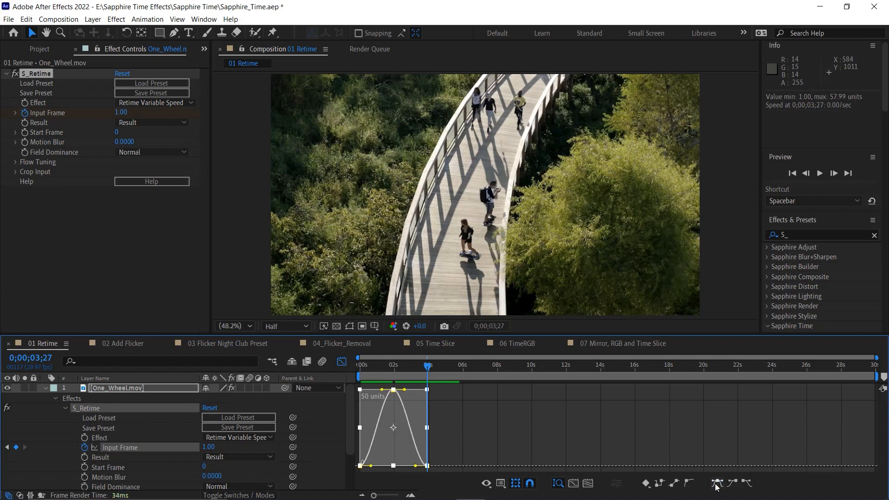
Preview the eased forward-and-reverse retiming from the first frame of 01 Retime.
left_click(384, 365)
key("Home")
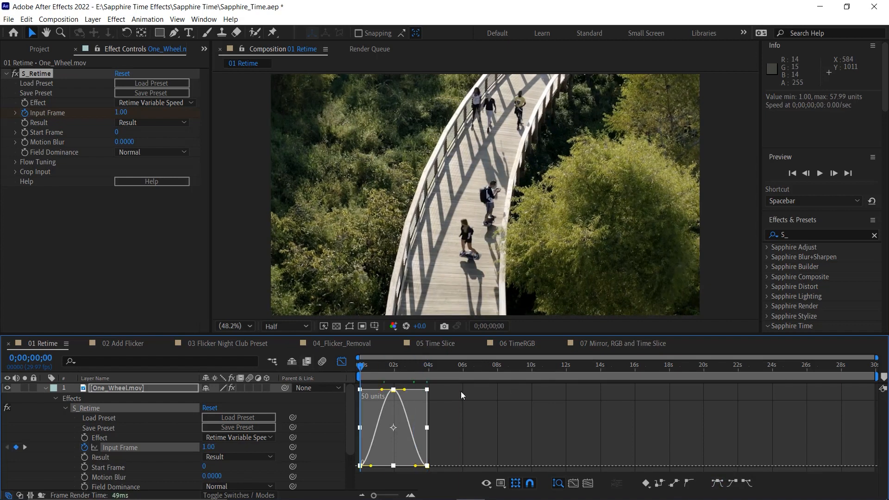
key("space")
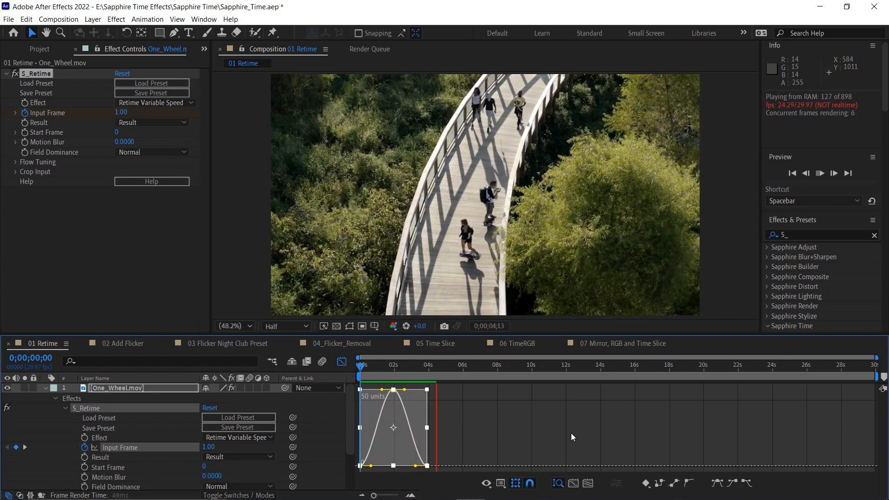
key("space")
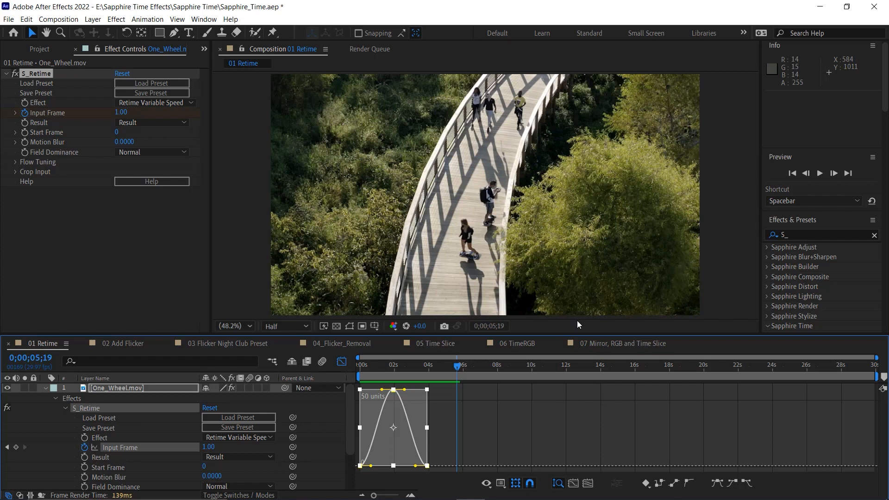
Open the 02 Add Flicker composition and show the effect controls of its Triangle Scene layer, widening the layer name column.
left_click(40, 48)
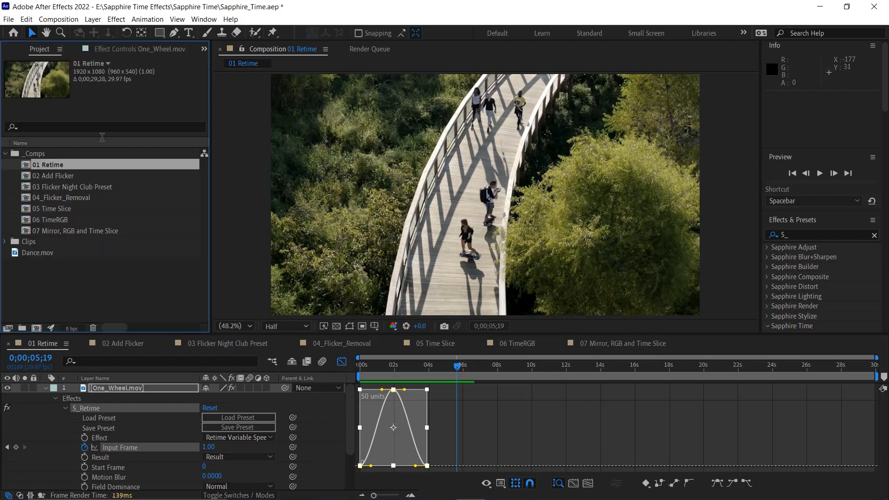
double_click(28, 176)
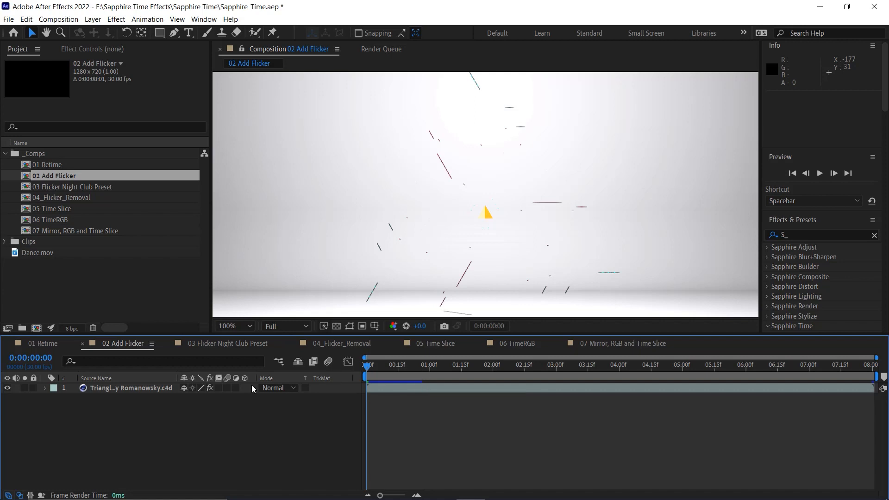
left_click(143, 389)
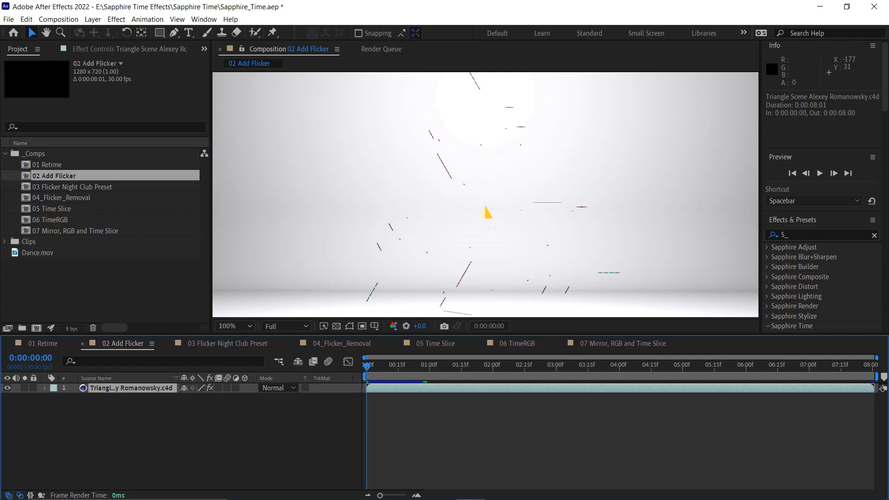
left_click_drag(175, 378, 241, 377)
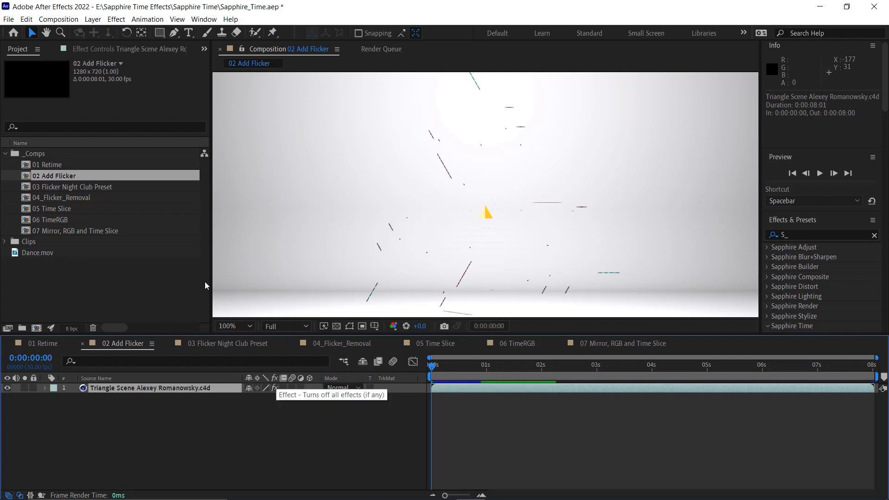
left_click(111, 49)
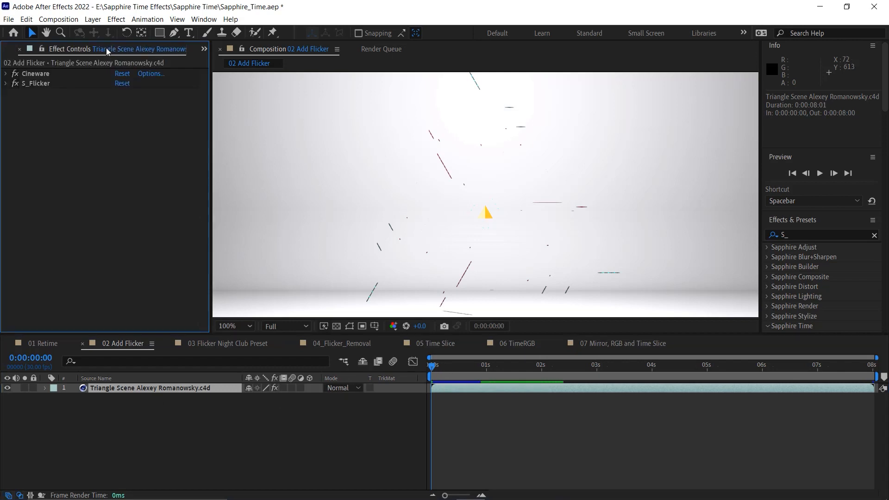
Turn off S_Flicker on the Triangle Scene layer and preview the unaffected animation from the first frame.
left_click(15, 83)
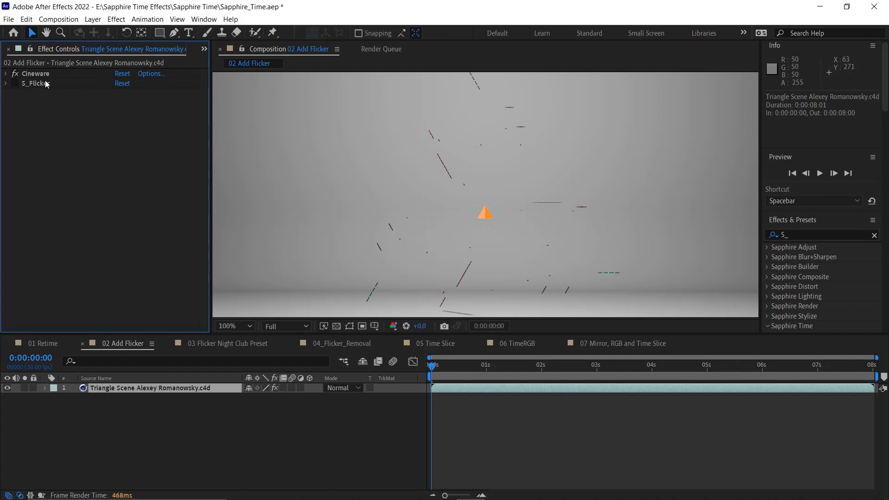
left_click_drag(454, 368, 420, 380)
key("space")
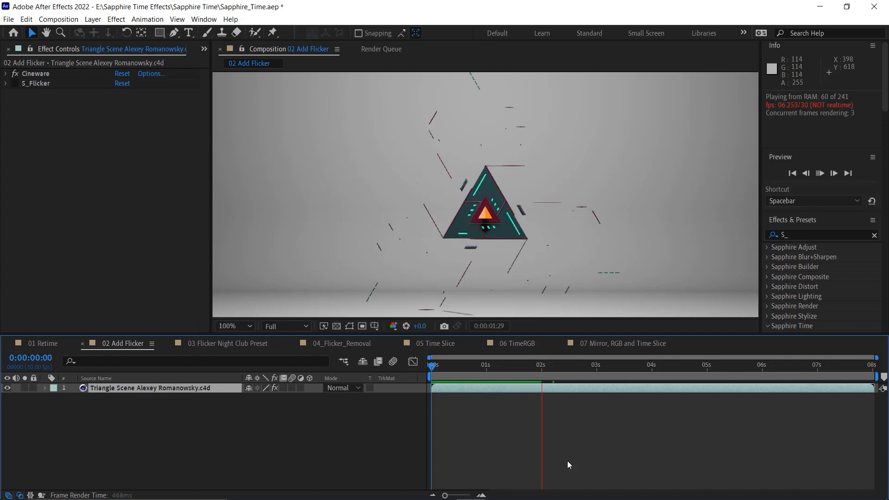
key("space")
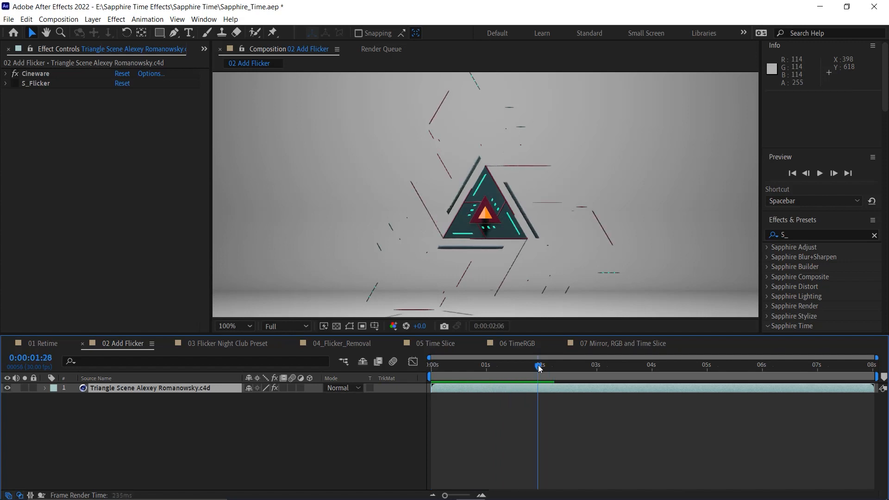
key("Home")
key("space")
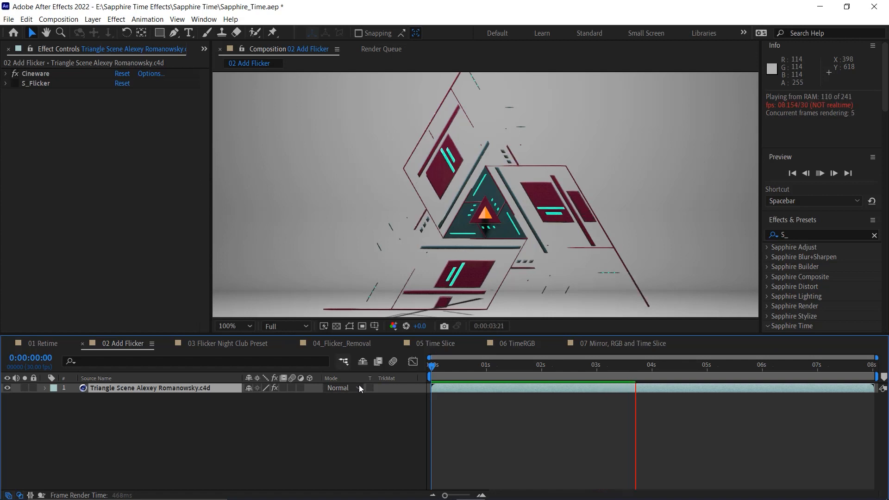
key("space")
Re-enable S_Flicker, preview the animation from the first frame and expand the effect to examine its amplitude, wave and color parameters.
left_click_drag(512, 370, 308, 357)
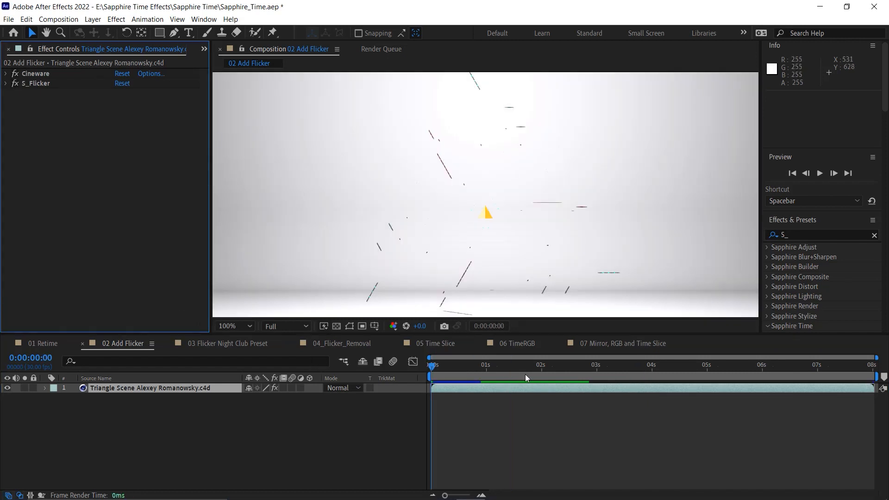
key("space")
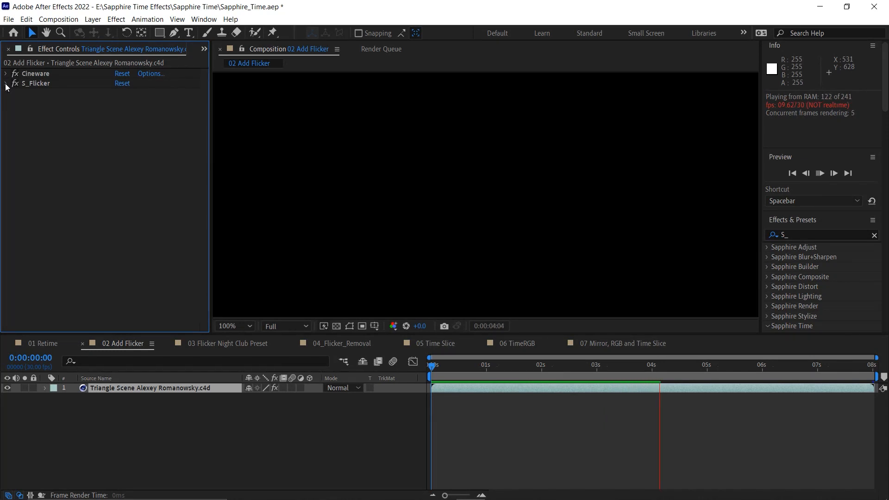
left_click(6, 84)
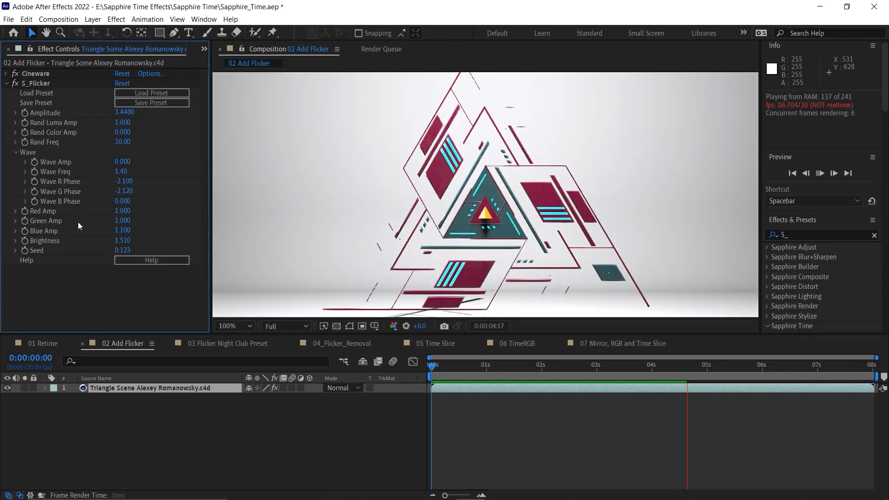
key("space")
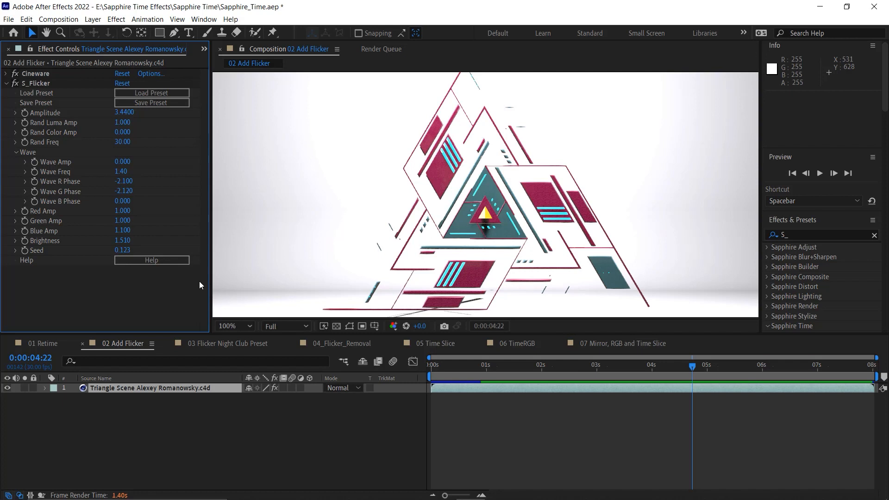
Replay the flickering triangle animation from the first frame of 02 Add Flicker.
left_click(484, 366)
key("Home")
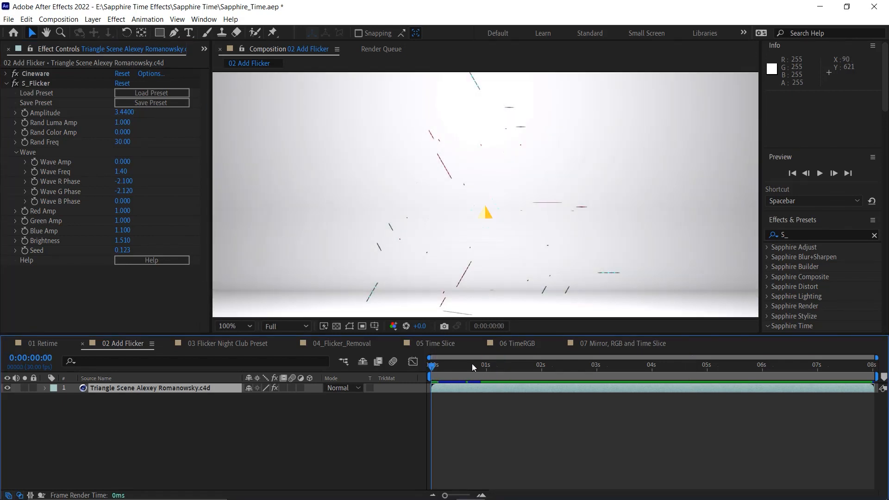
key("space")
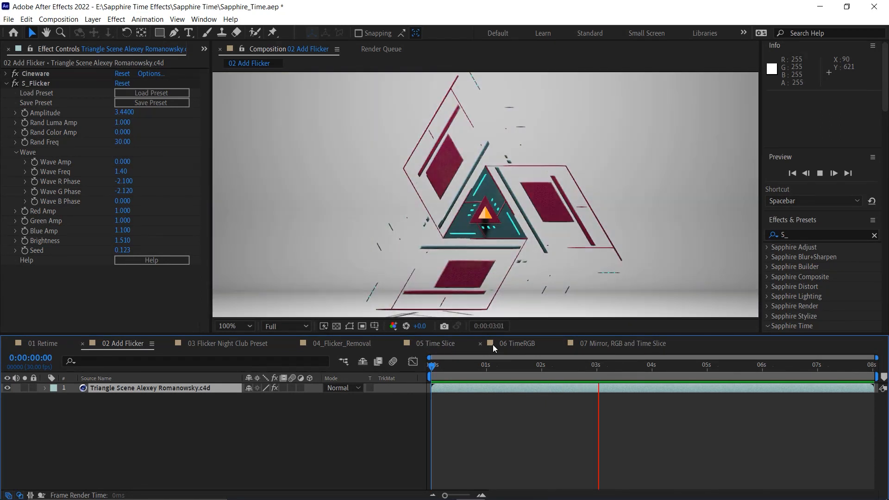
key("space")
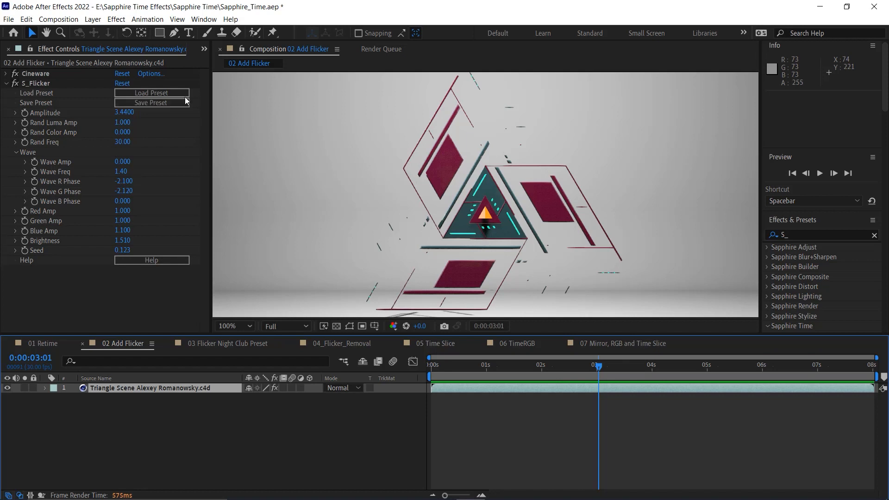
Open the 03 Flicker Night Club Preset composition and show the effect controls of its FN8A0338.MP4 layer.
left_click(204, 49)
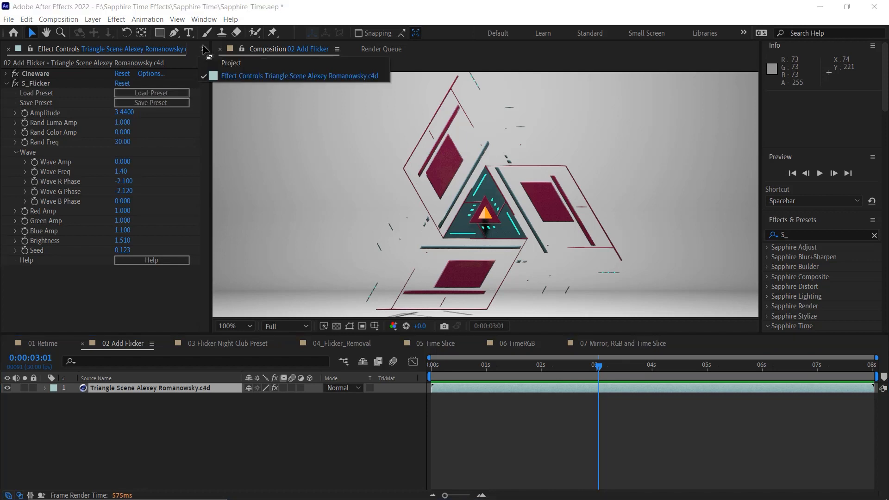
left_click(230, 63)
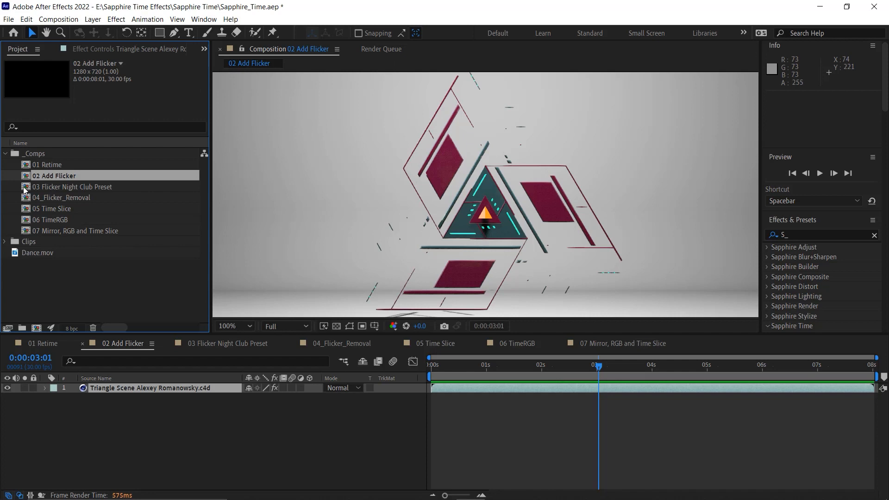
double_click(25, 188)
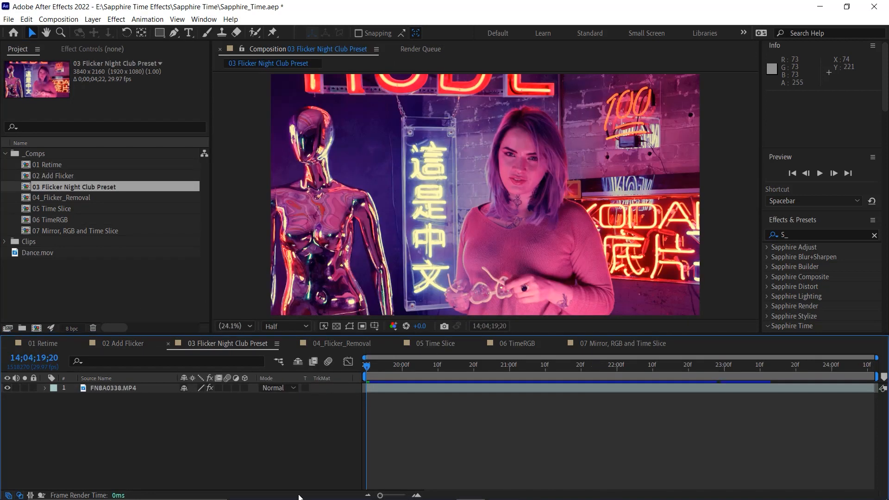
left_click(125, 388)
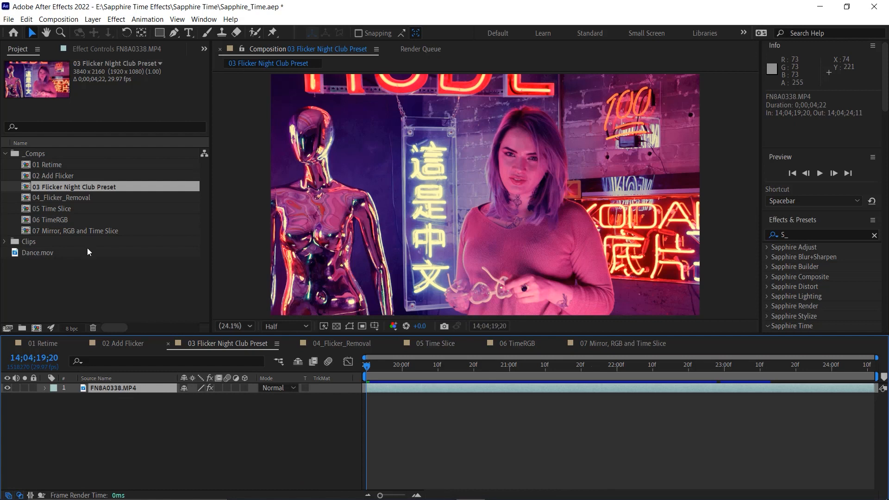
left_click(109, 49)
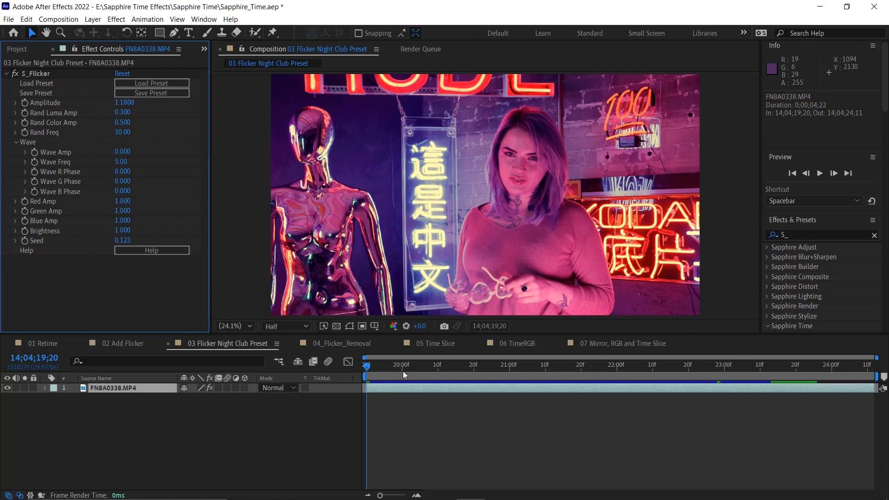
Preview the S_Flicker effect on the night club clip from its first frame and stop partway through.
key("space")
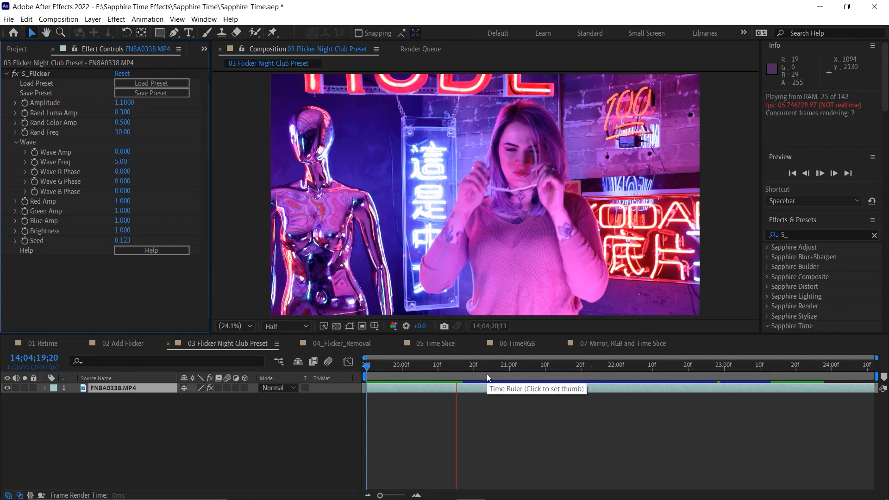
key("space")
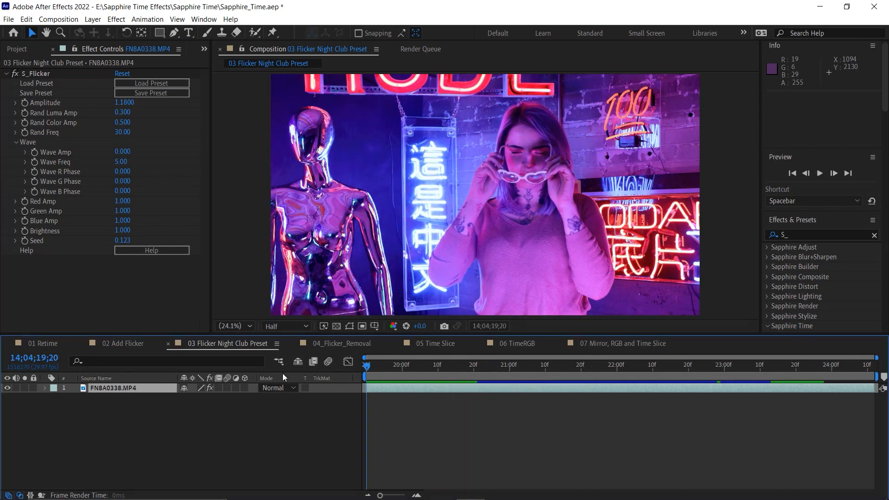
key("space")
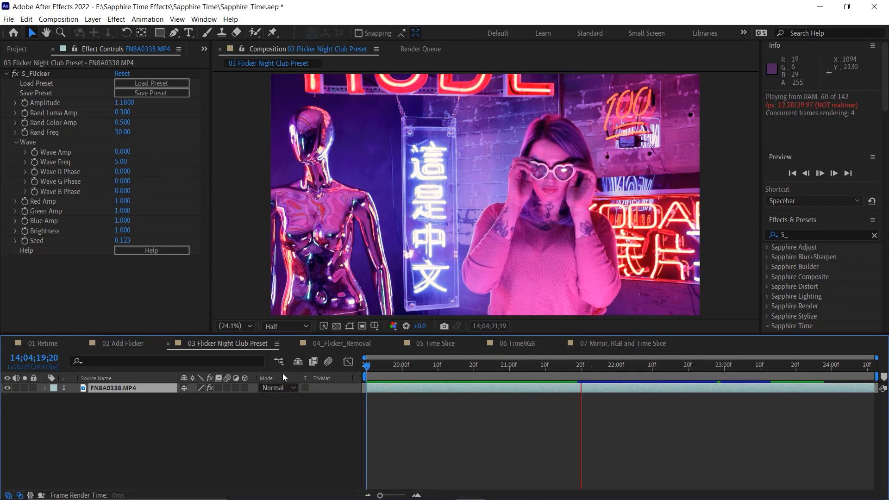
key("space")
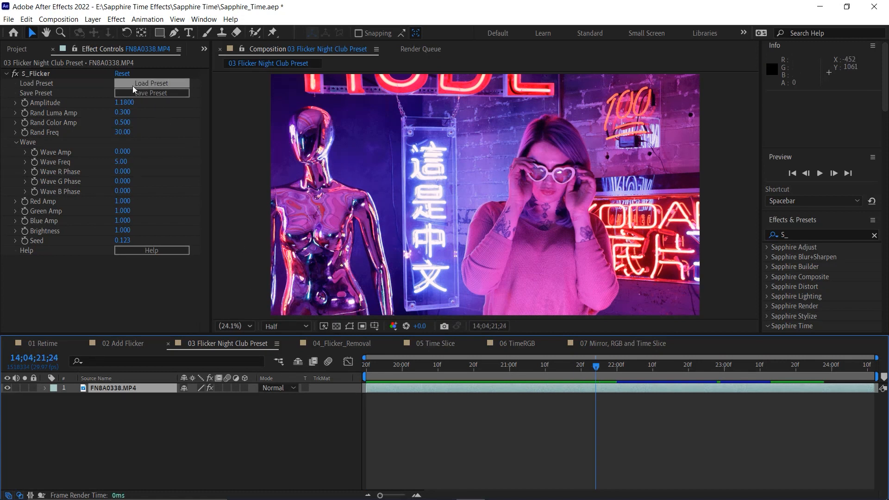
Open the S_Flicker preset browser and play back the Horror Strobe preset on the source clip.
left_click(133, 83)
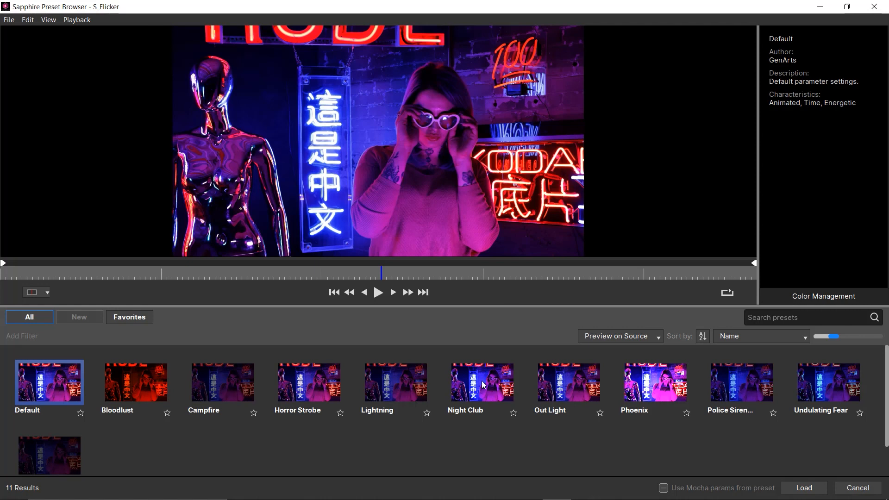
left_click(305, 394)
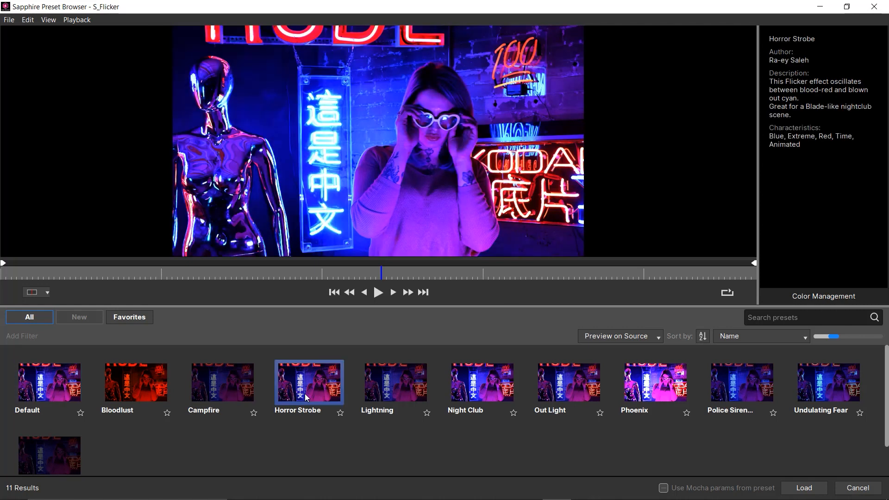
left_click(377, 292)
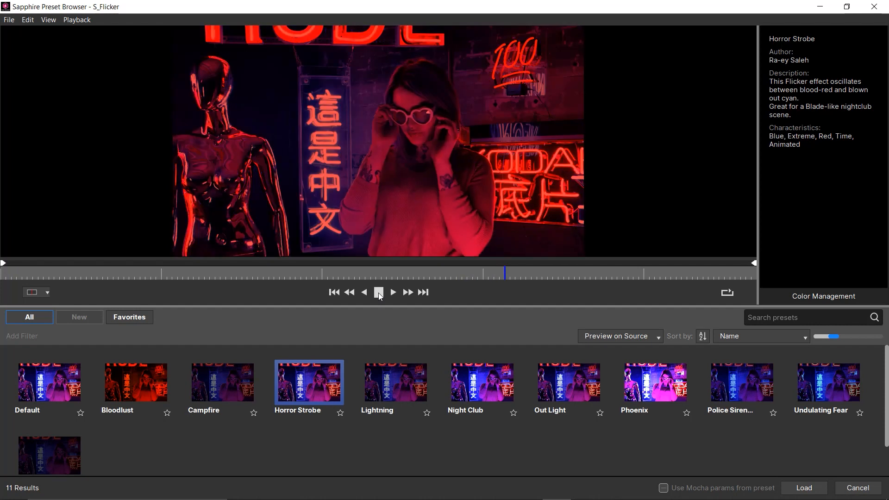
left_click(378, 293)
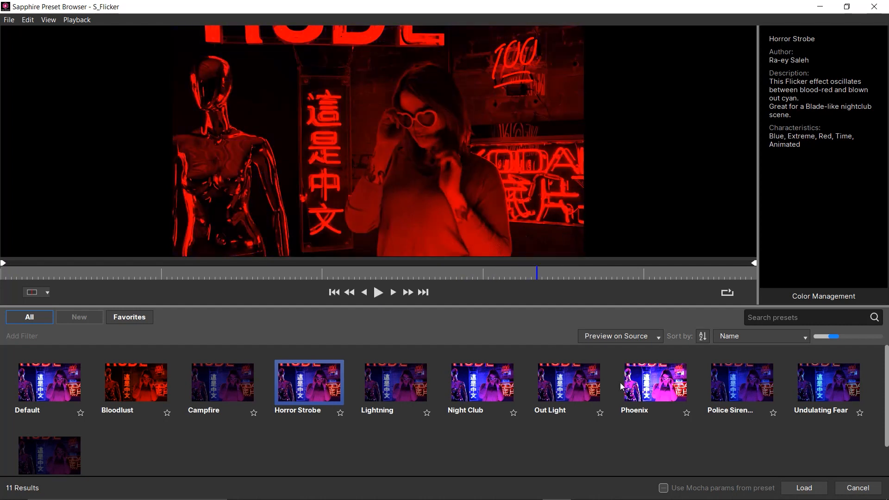
Play back the Police Siren Red & Blue preset on the source clip in the preset browser.
left_click(726, 393)
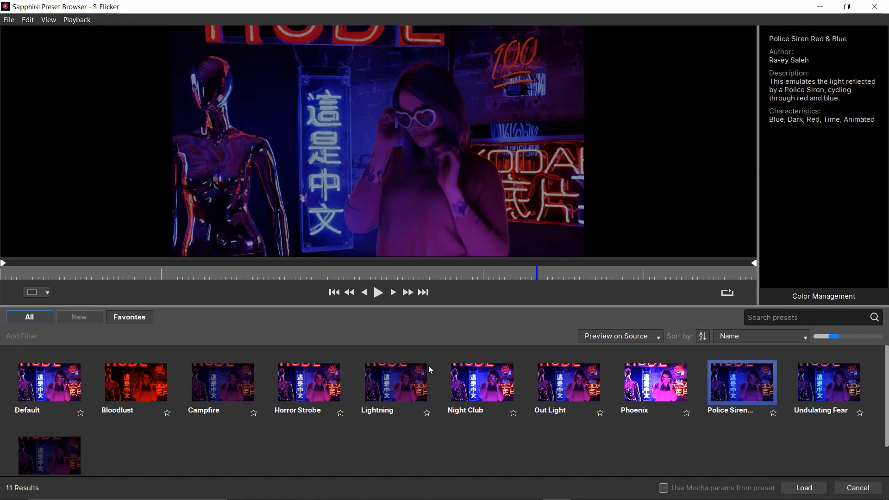
left_click(380, 292)
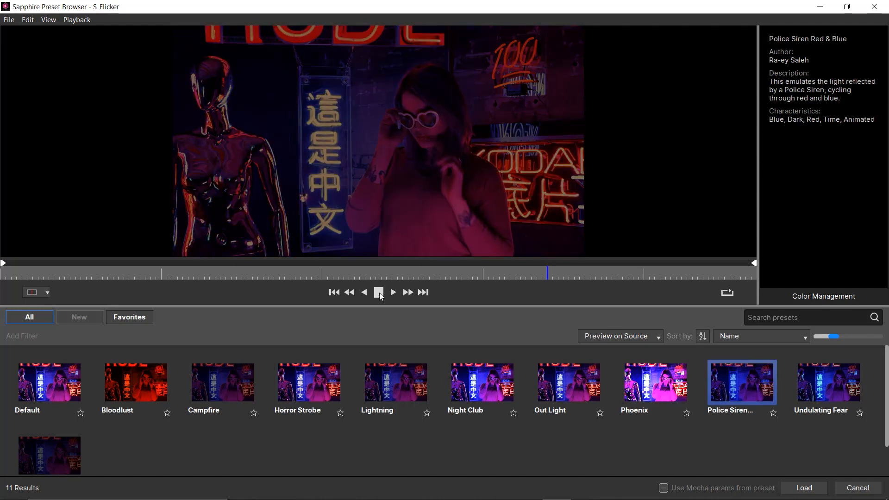
left_click(378, 293)
left_click(378, 293)
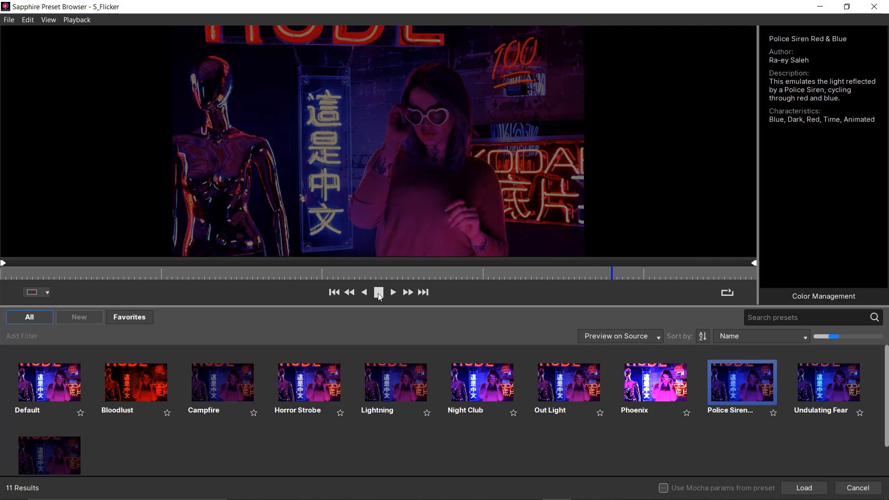
left_click(378, 293)
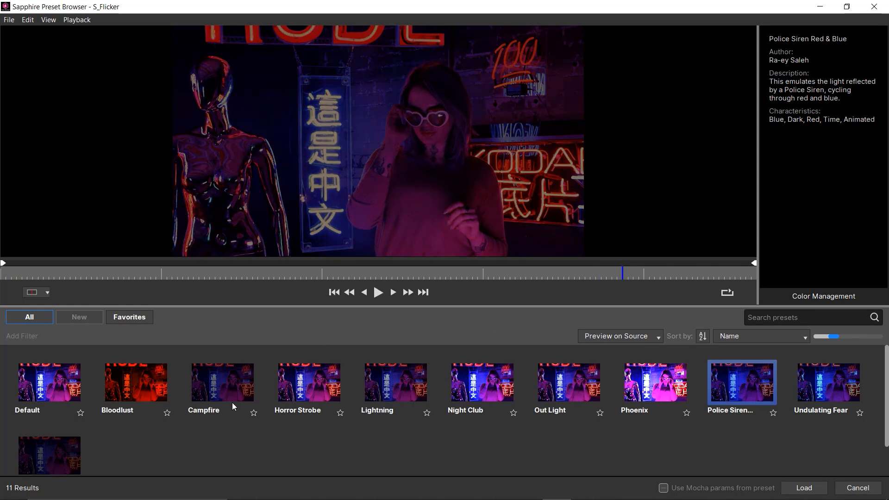
Inspect the Bloodlust preset at several frames of the clip and close the preset browser without loading a preset.
left_click(152, 376)
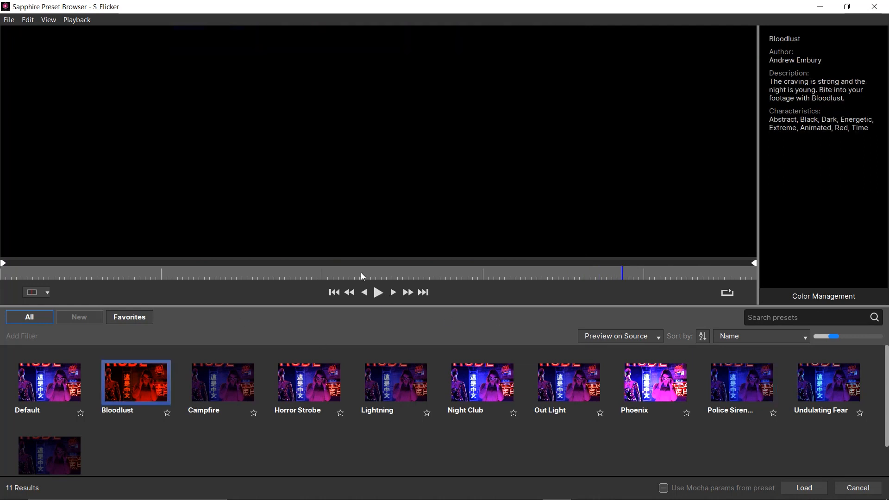
left_click(362, 276)
left_click(410, 269)
left_click(328, 273)
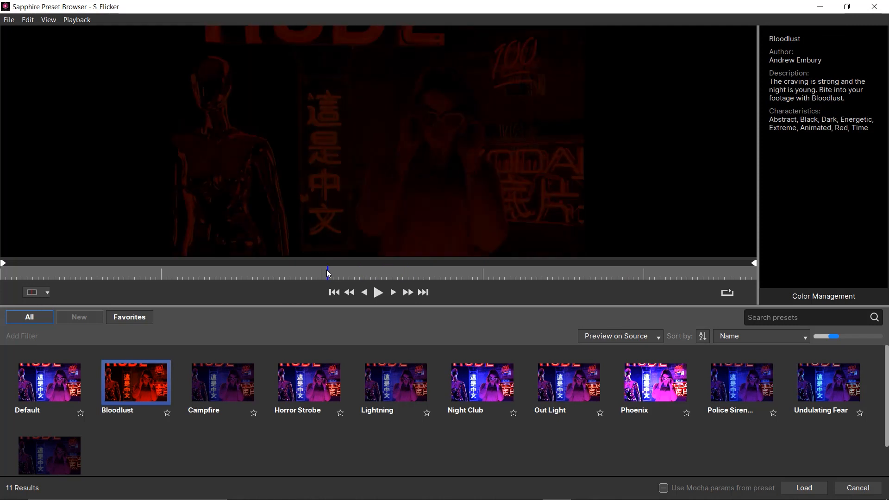
left_click(349, 269)
left_click(236, 271)
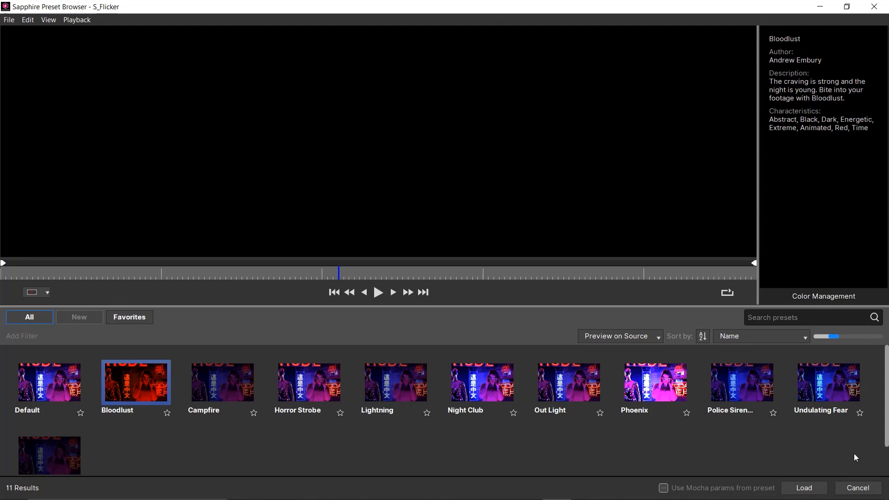
left_click(857, 488)
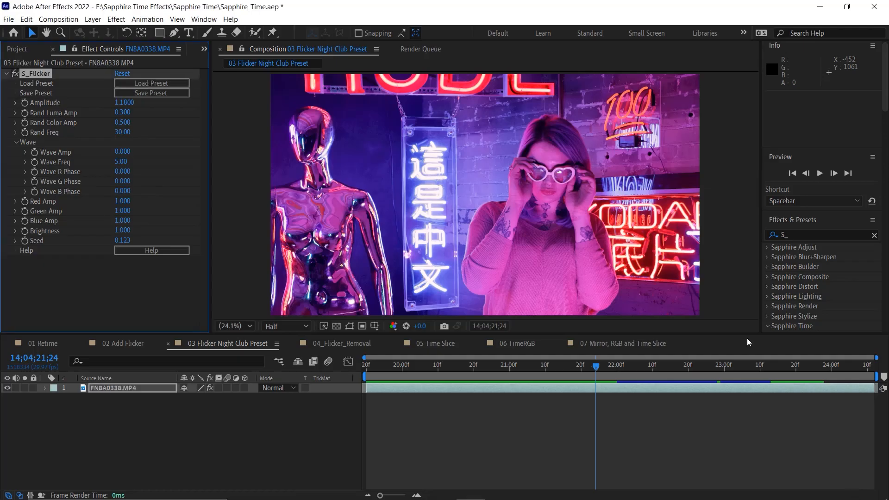
Open the 04_Flicker_Removal composition and select its Snowstorm.mov layer.
left_click(28, 48)
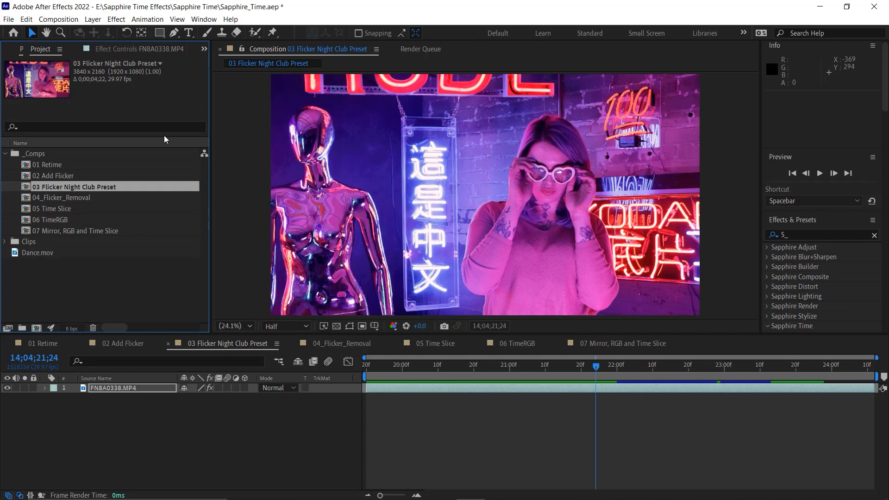
double_click(25, 198)
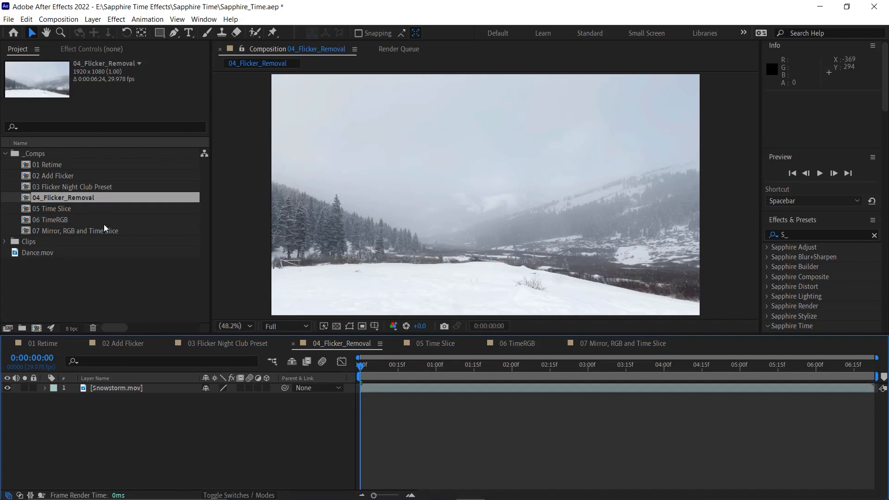
left_click(129, 389)
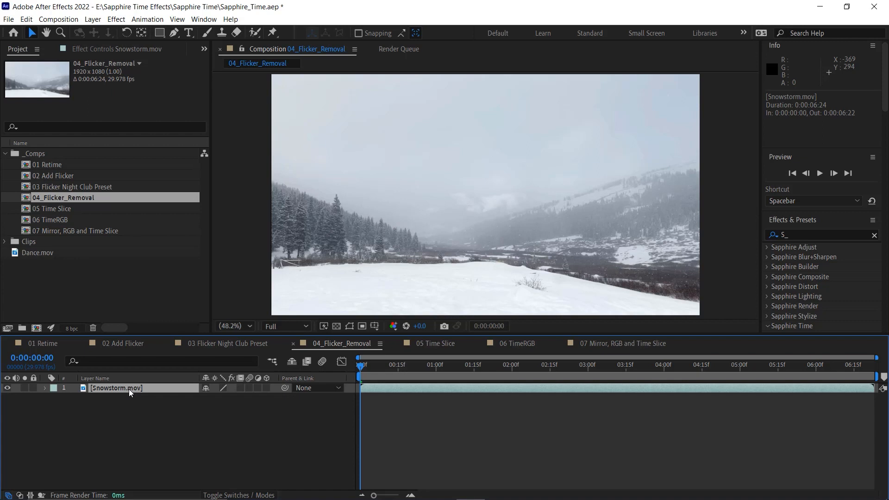
Preview the unprocessed Snowstorm.mov clip to examine its brightness flicker.
key("space")
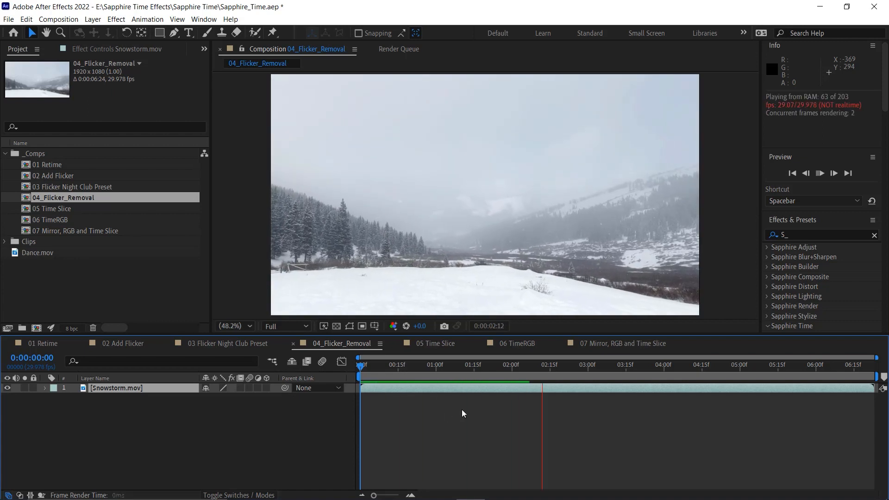
left_click(464, 365)
key("space")
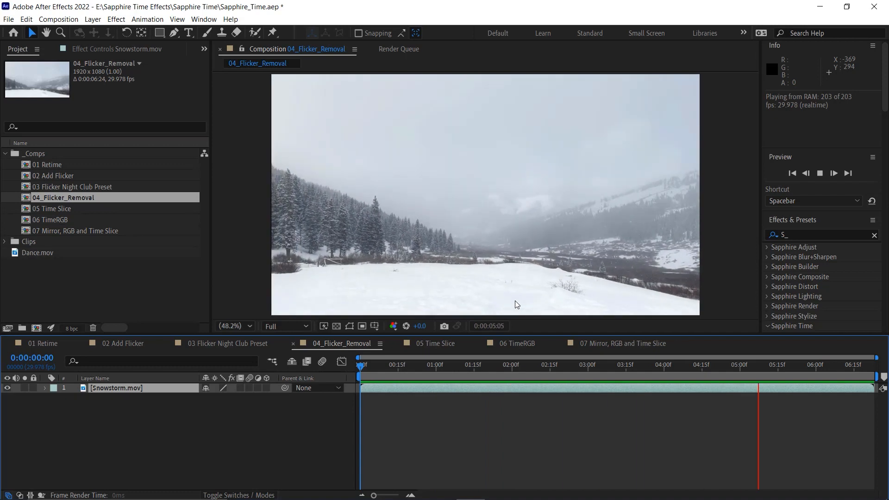
key("space")
Apply the S_FlickerRemove effect from the Sapphire Time category to the Snowstorm.mov layer, enlarging the effects list to find it.
left_click(115, 49)
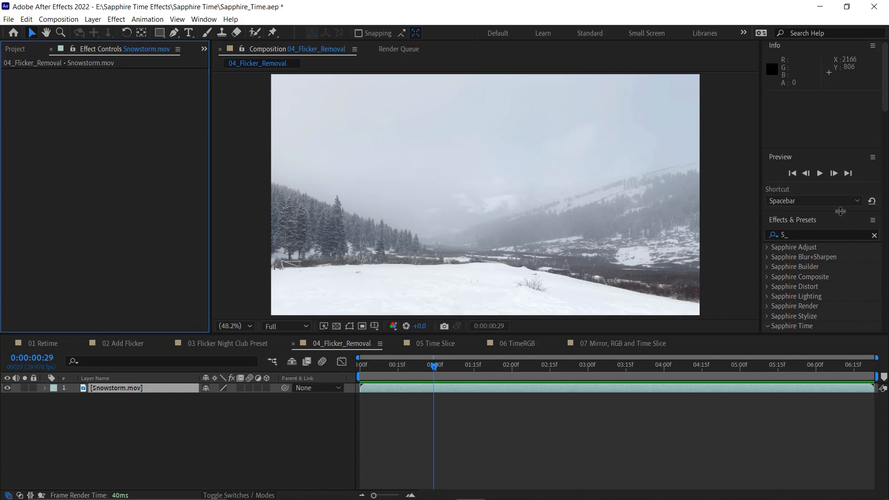
left_click_drag(840, 211, 838, 162)
scroll(850, 238, "down", 6)
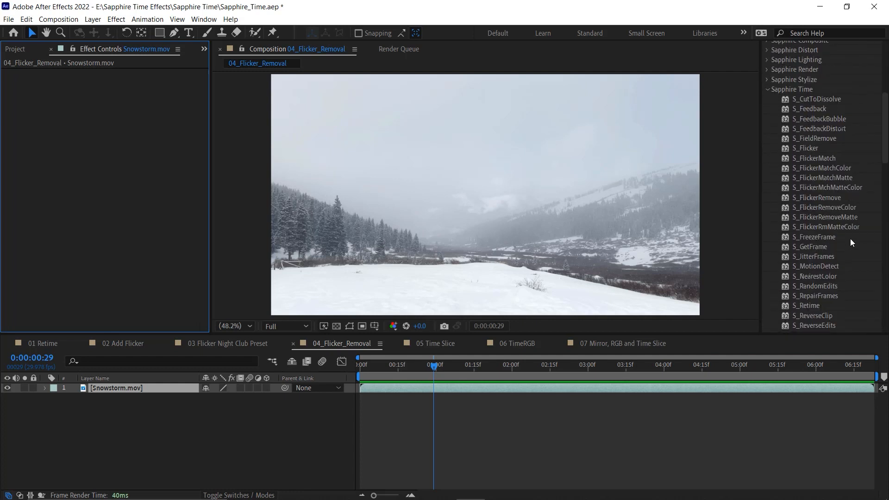
scroll(850, 238, "down", 2)
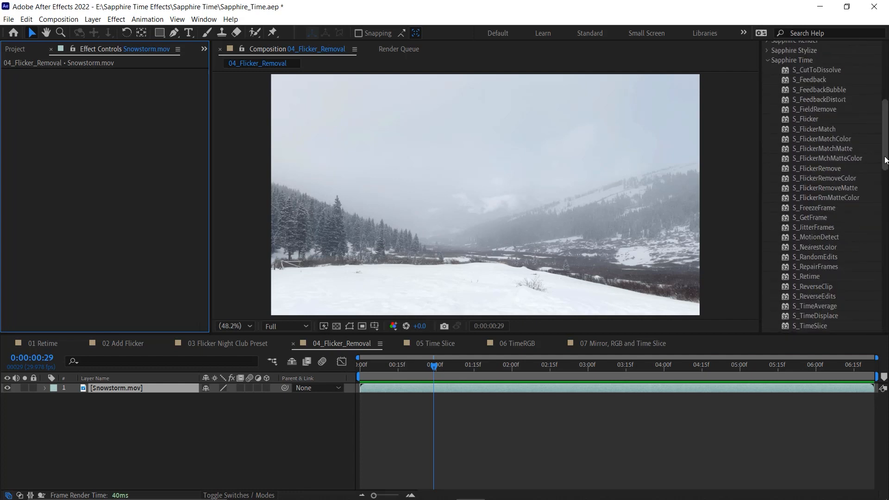
left_click(786, 119)
left_click(785, 170)
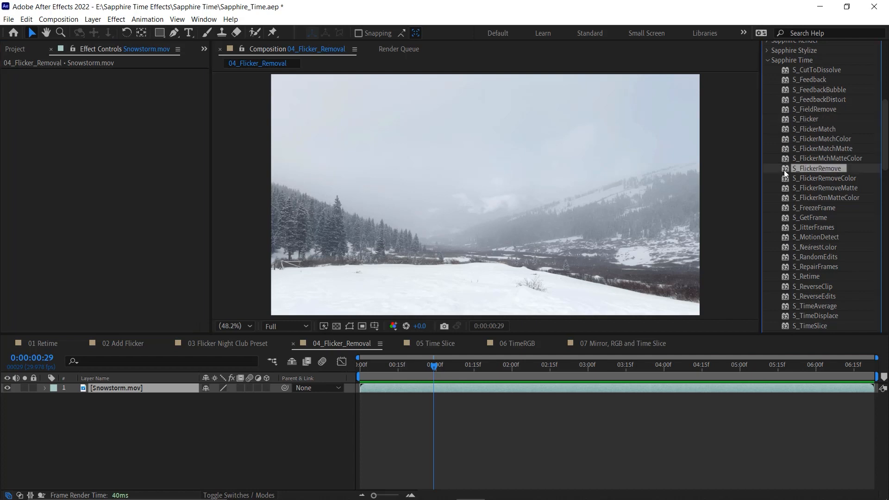
left_click_drag(785, 170, 490, 196)
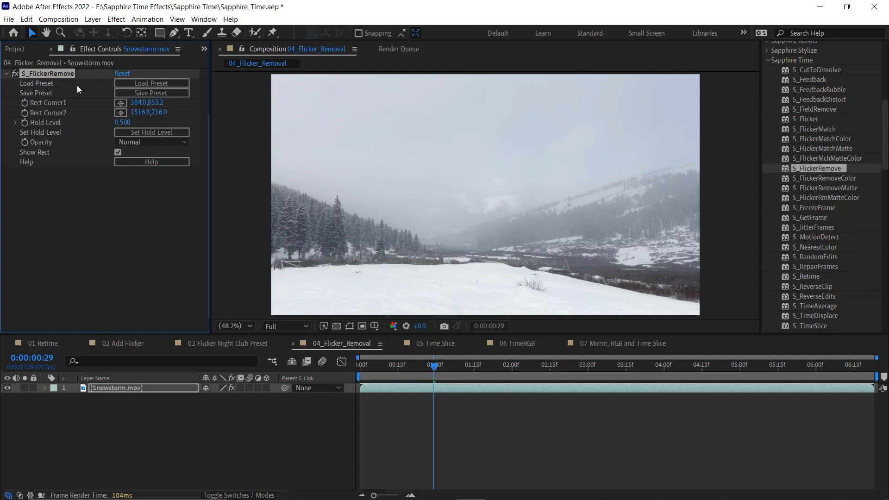
Display the S_FlickerRemove rectangle in the composition view and move its Rect Corner1 to about 65, 828 near the tree line.
left_click(116, 152)
left_click(123, 392)
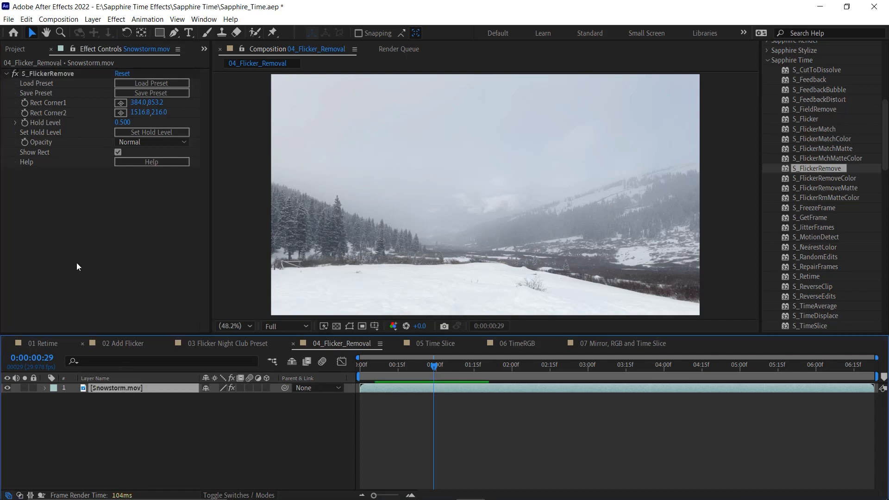
left_click(59, 72)
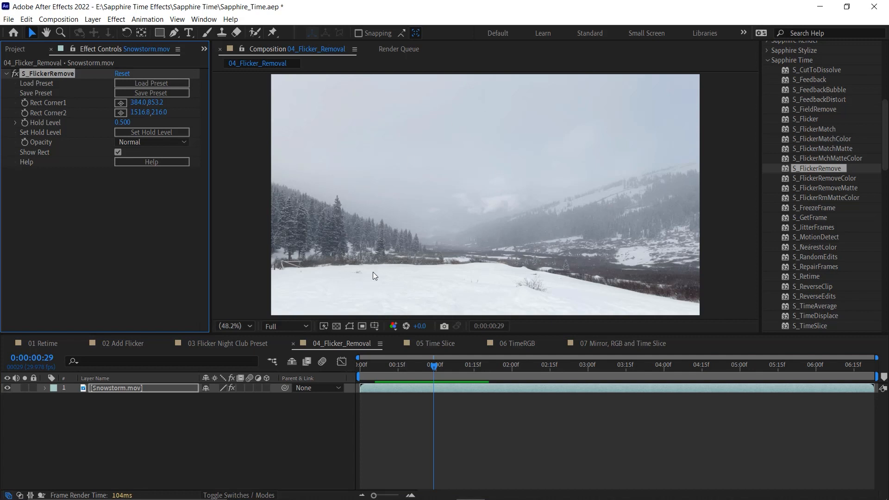
left_click(349, 326)
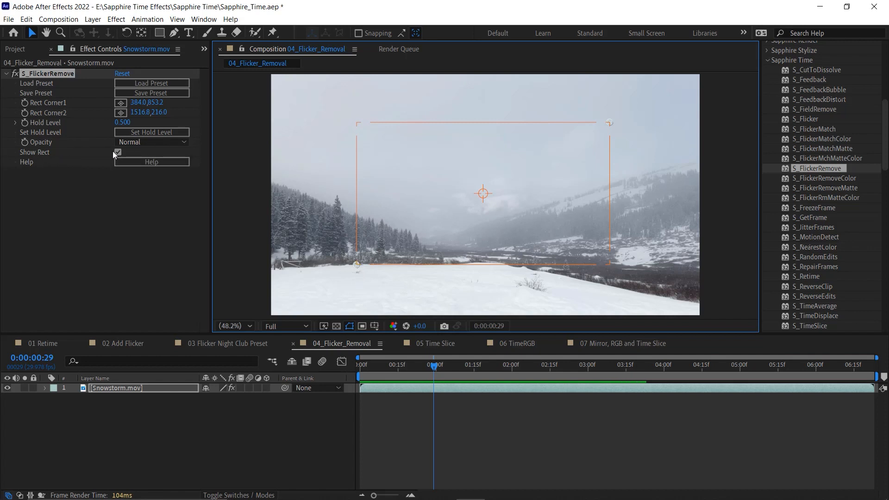
left_click_drag(352, 268, 285, 263)
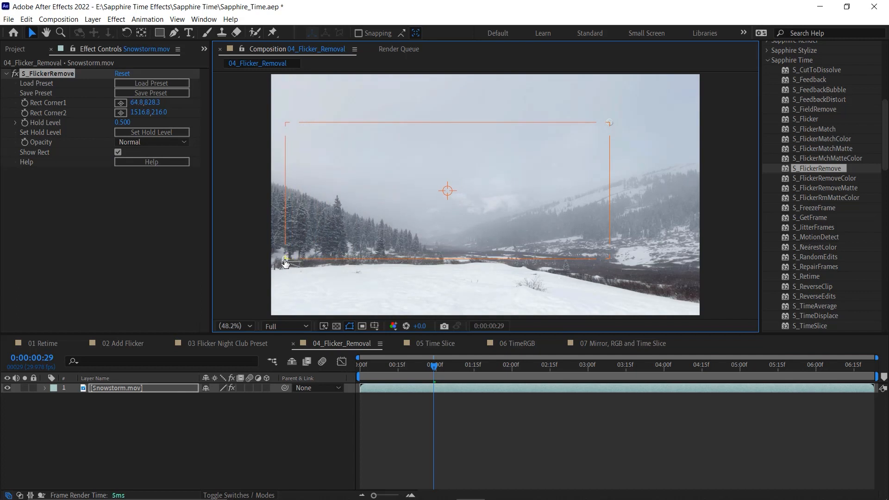
Resize the S_FlickerRemove rectangle to Rect Corner1 about 63, 969 and Rect Corner2 about 1790, 357, and scrub through the clip.
left_click_drag(609, 126, 670, 158)
left_click_drag(285, 260, 285, 291)
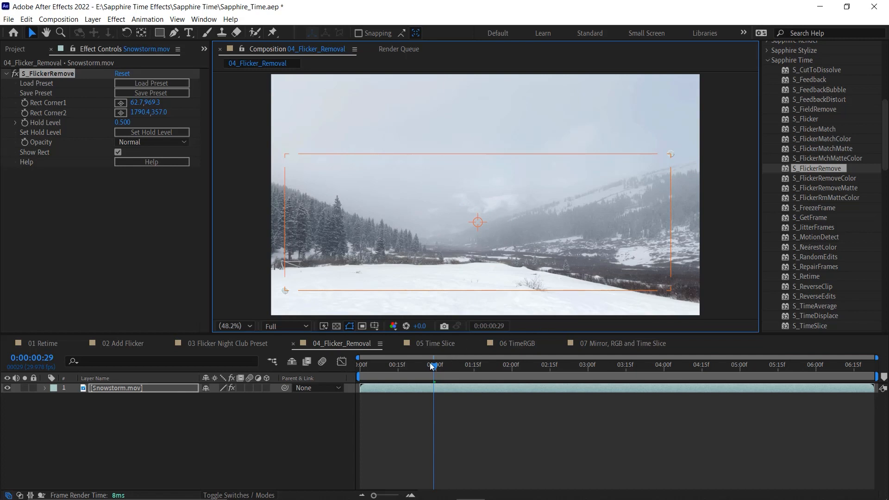
left_click_drag(431, 366, 569, 359)
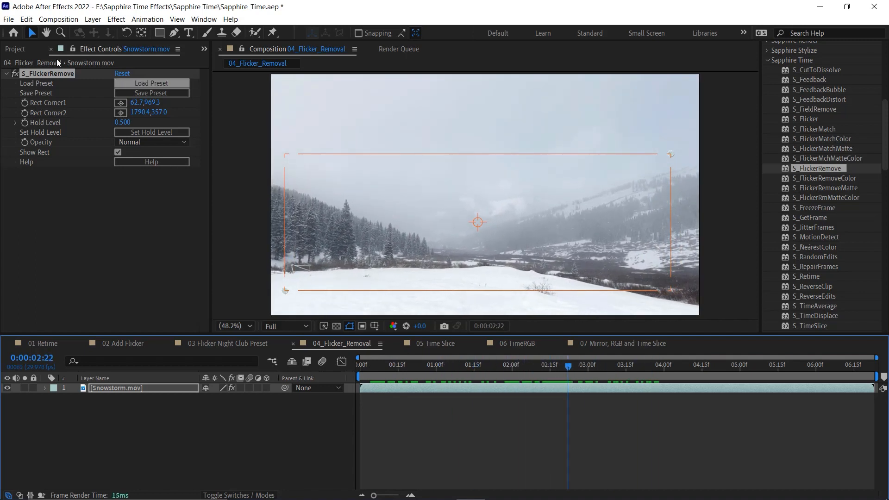
Compare the Snowstorm.mov clip with S_FlickerRemove enabled and disabled while scrubbing through the footage.
left_click(15, 74)
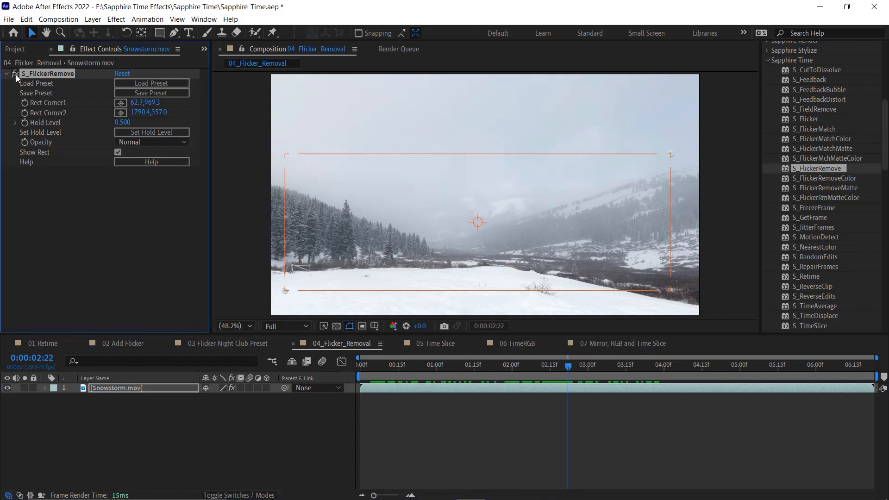
left_click(16, 74)
left_click(16, 74)
left_click(586, 377)
left_click_drag(536, 369, 242, 365)
left_click_drag(360, 368, 462, 369)
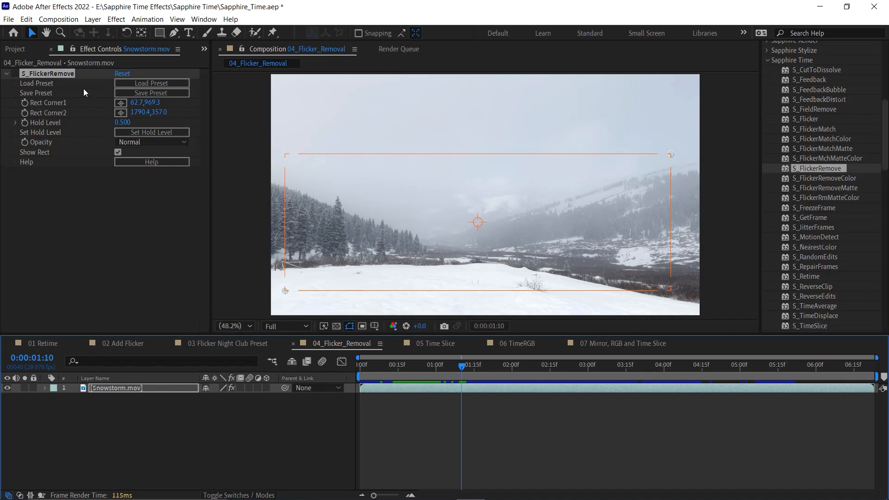
Sample the S_FlickerRemove Hold Level from the frame at 0:00:01:10 and preview the clip from the start.
left_click(176, 131)
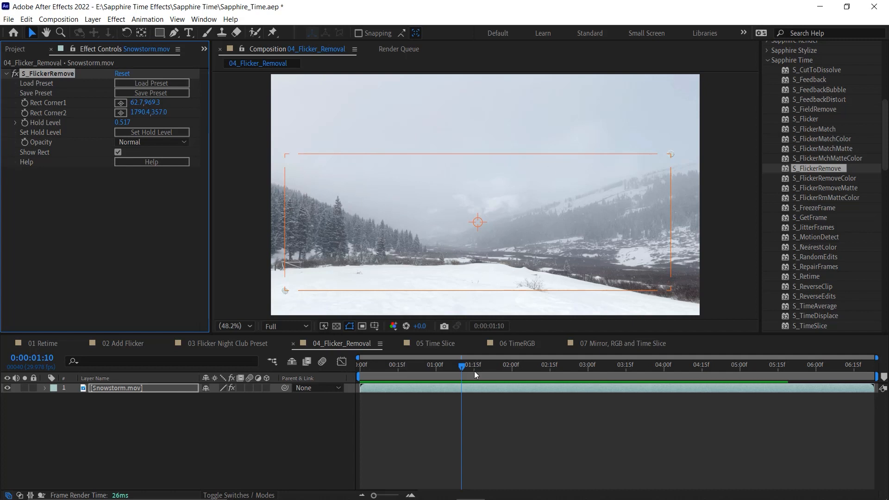
left_click_drag(462, 369, 348, 379)
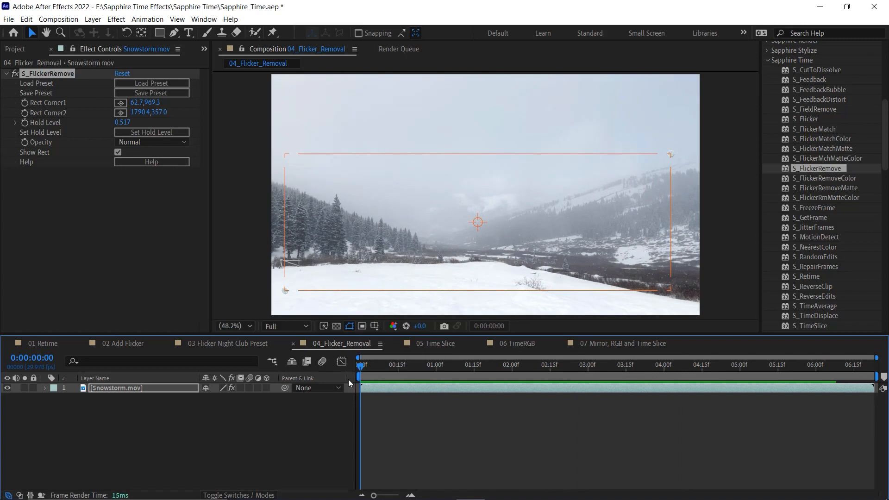
key("space")
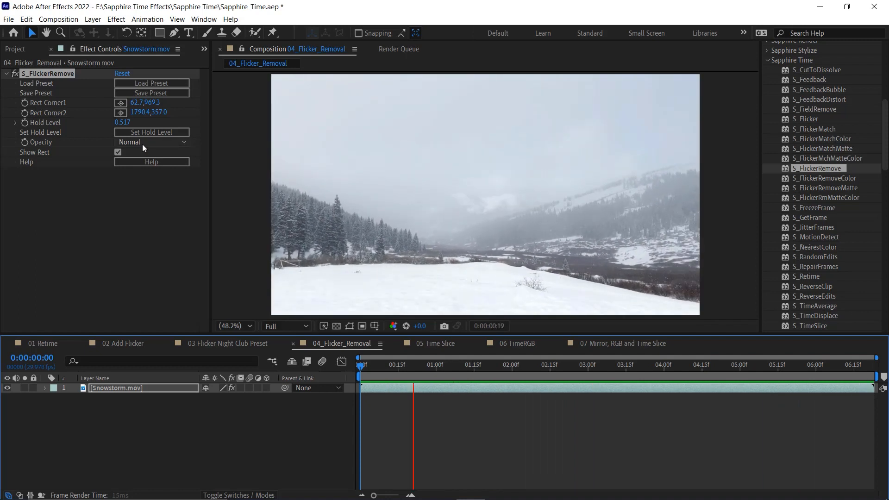
key("space")
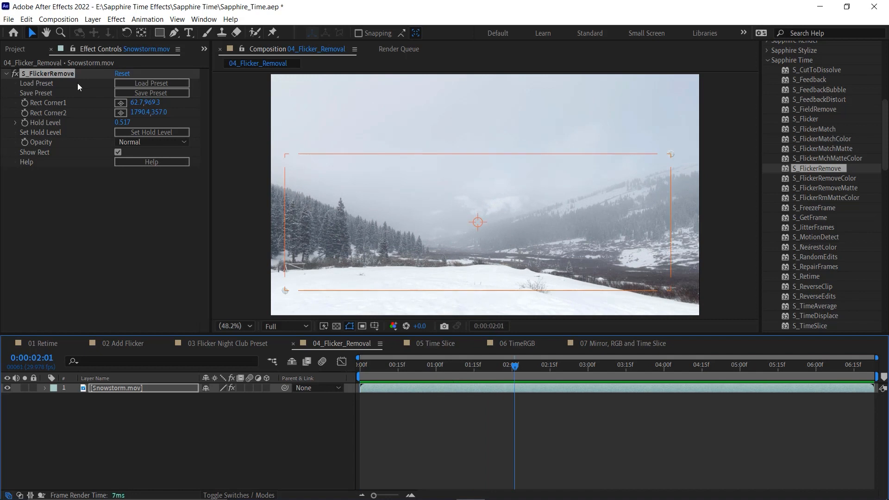
Shrink the S_FlickerRemove rectangle around the trees, with Rect Corner1 about 106, 1007 and Rect Corner2 about 520, 471, and preview from the start.
left_click(54, 74)
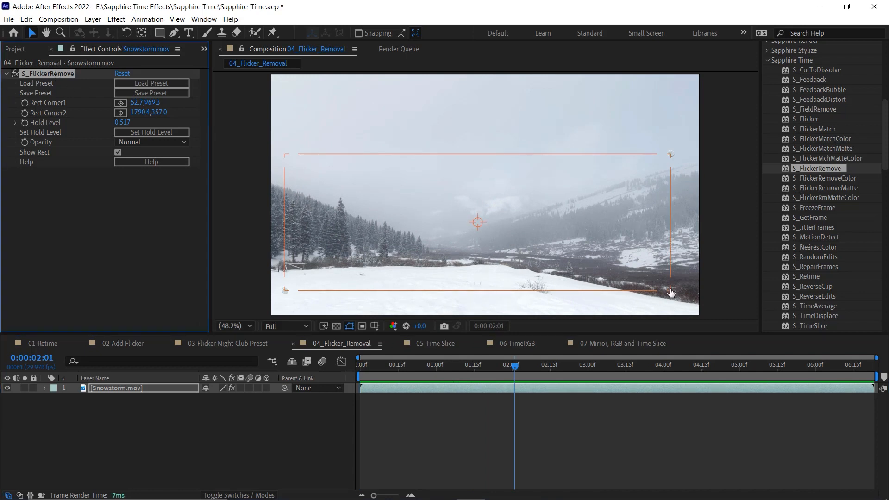
left_click_drag(673, 158, 387, 215)
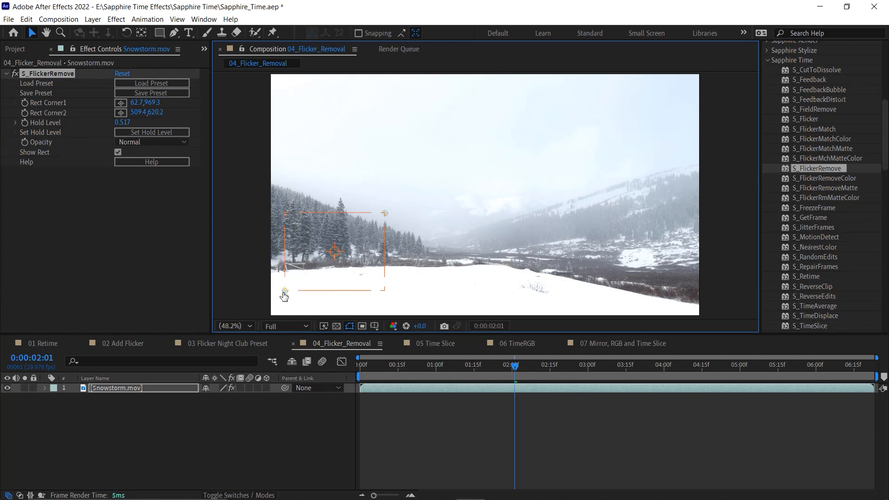
left_click_drag(288, 279, 288, 270)
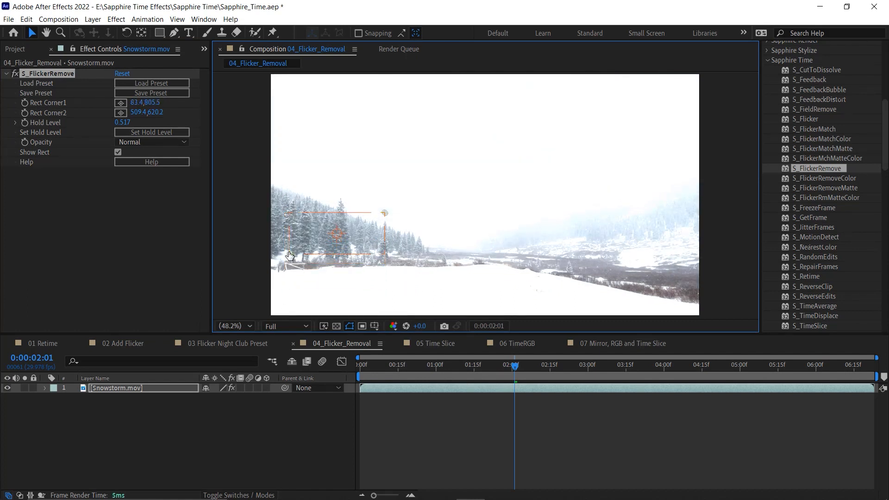
left_click_drag(291, 259, 295, 302)
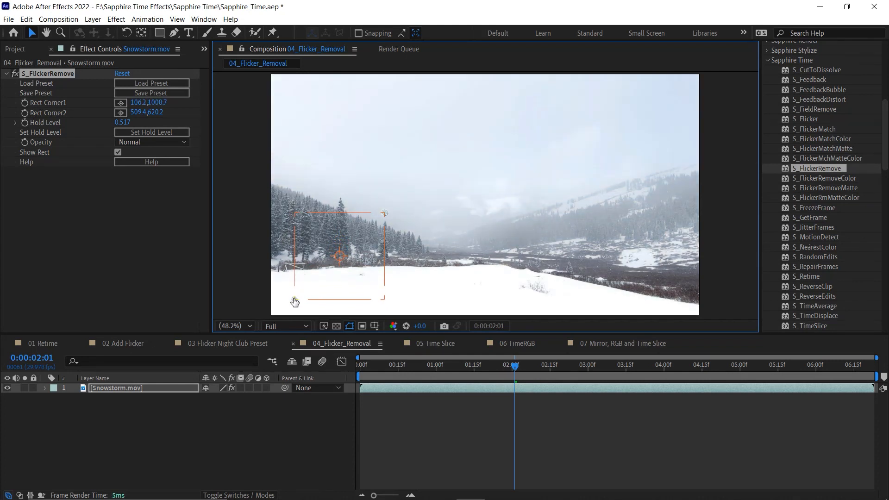
left_click_drag(384, 207, 387, 183)
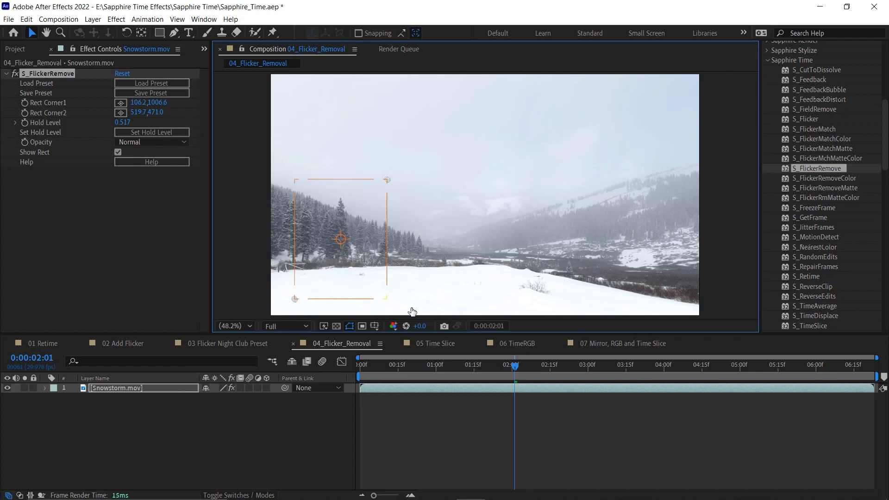
left_click_drag(498, 366, 357, 366)
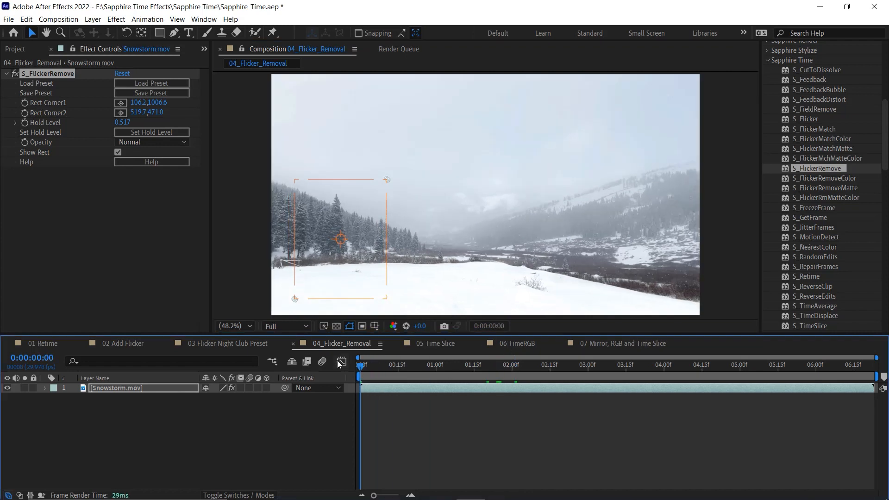
key("space")
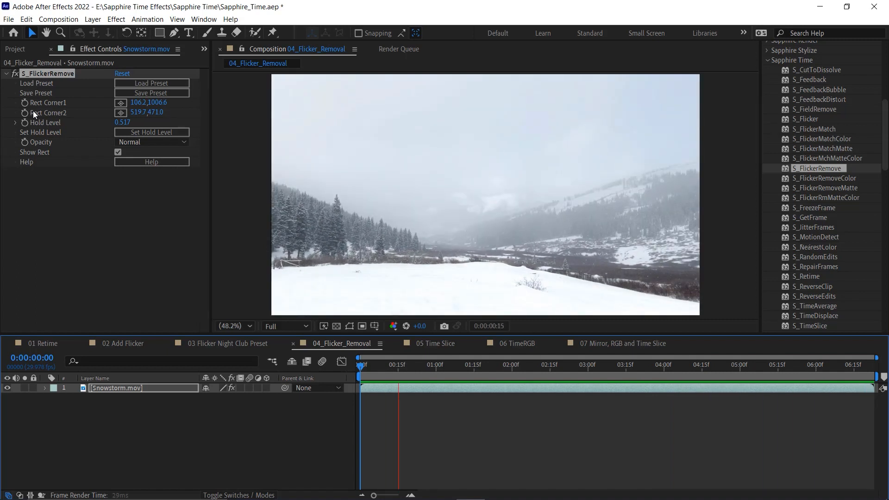
Stop the preview and open the 05 Time Slice composition from the project.
left_click(64, 50)
left_click(19, 49)
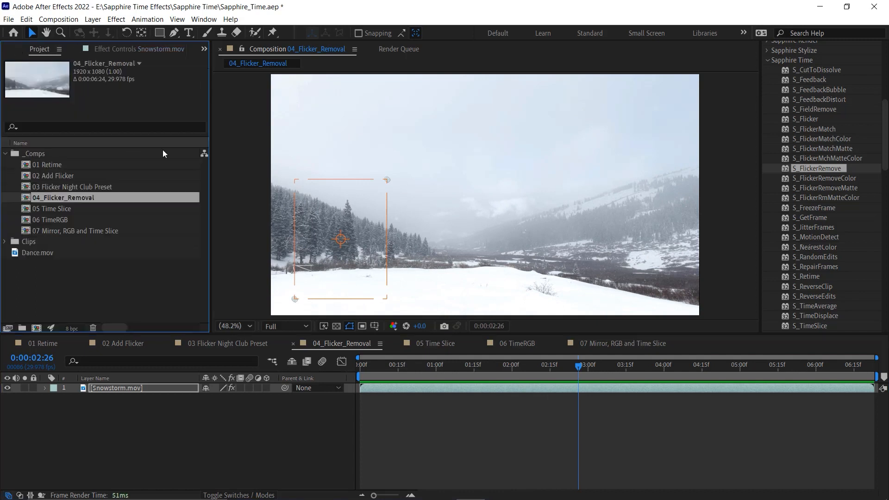
double_click(27, 209)
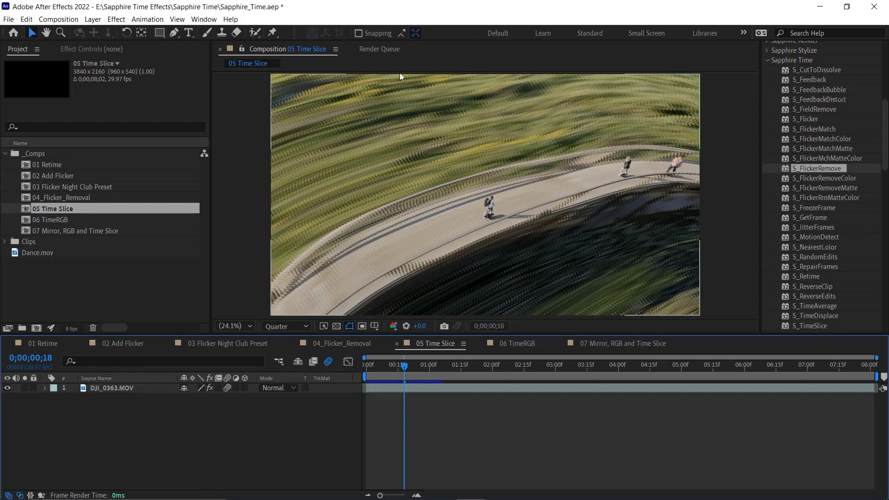
Preview the opening of the 05 Time Slice composition several times to examine the time slice look.
left_click_drag(402, 363, 325, 363)
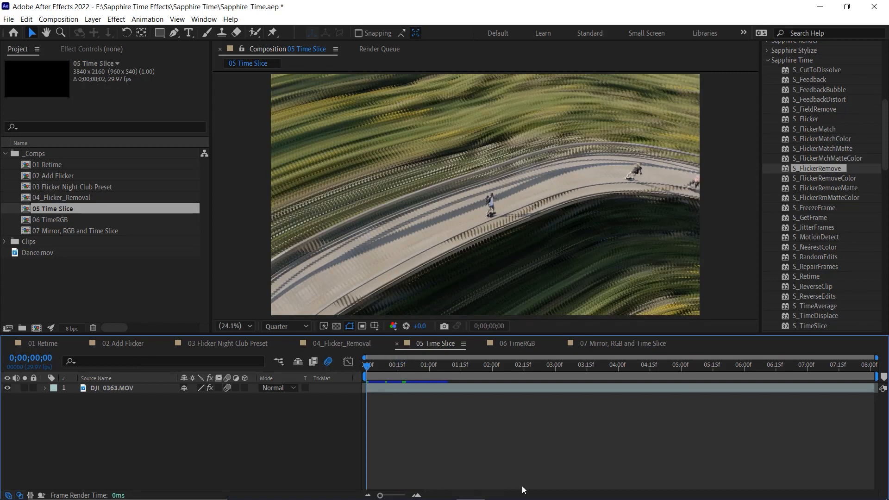
key("space")
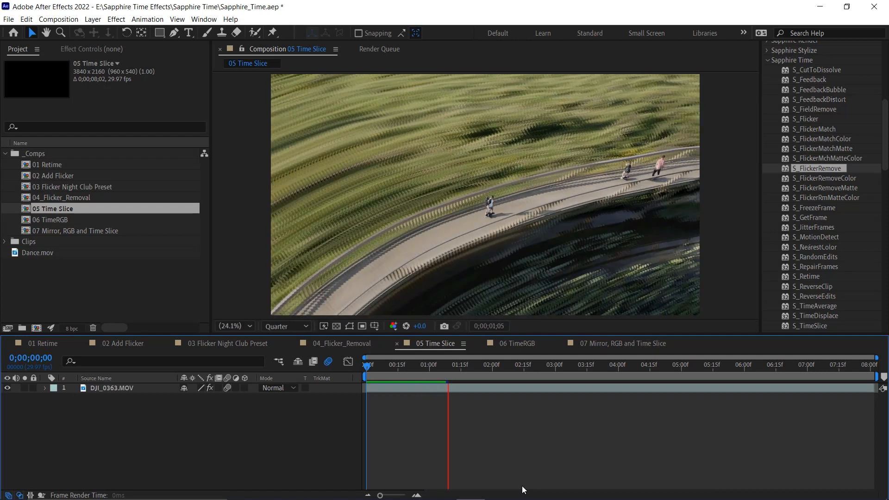
left_click_drag(449, 365, 362, 365)
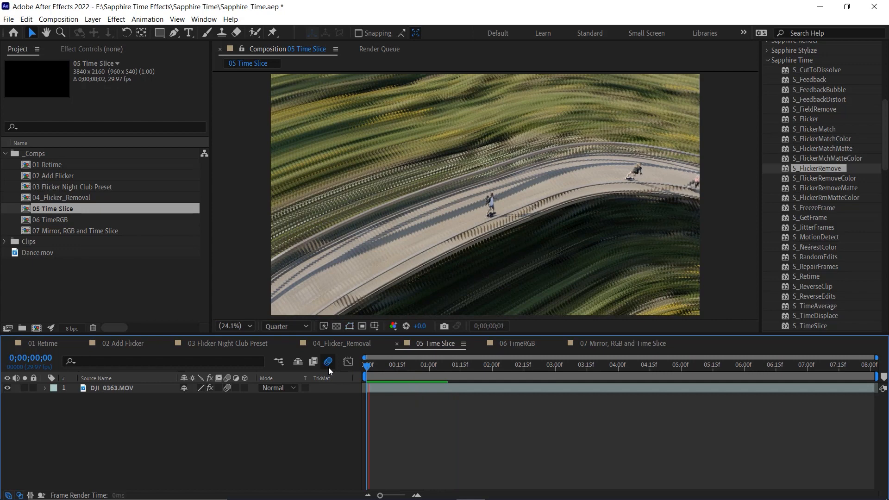
key("space")
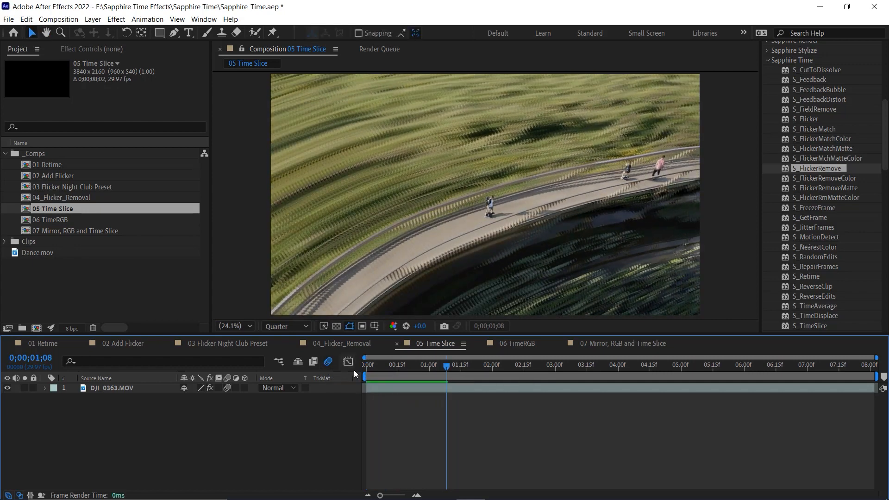
key("space")
key("space")
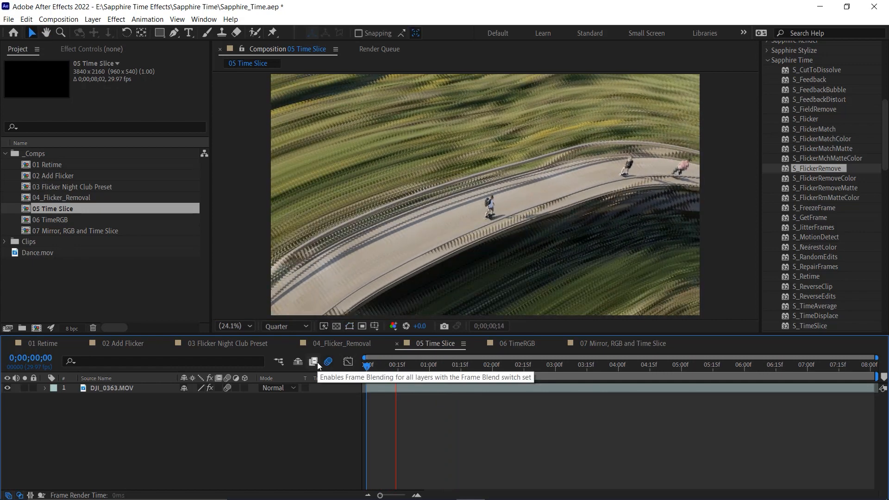
key("space")
Return to the first frame and display the S_TimeSlice settings of the DJI_0363.MOV layer.
left_click_drag(418, 362, 344, 361)
left_click(134, 390)
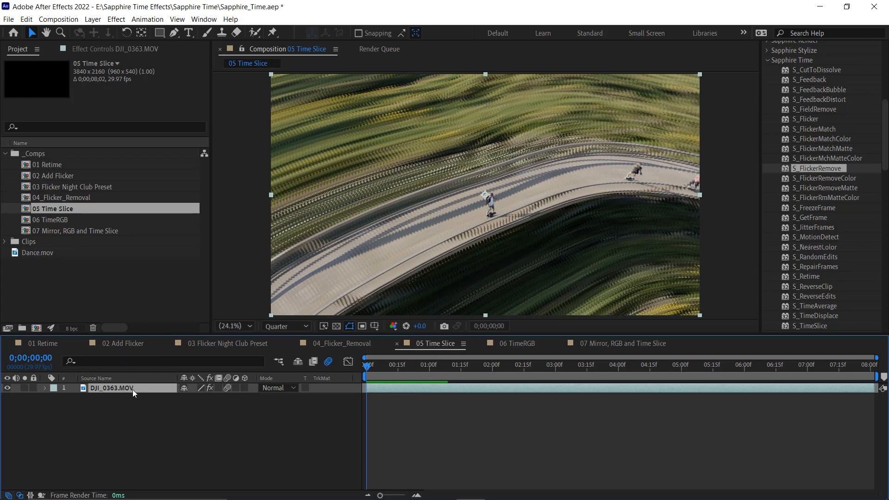
left_click(112, 49)
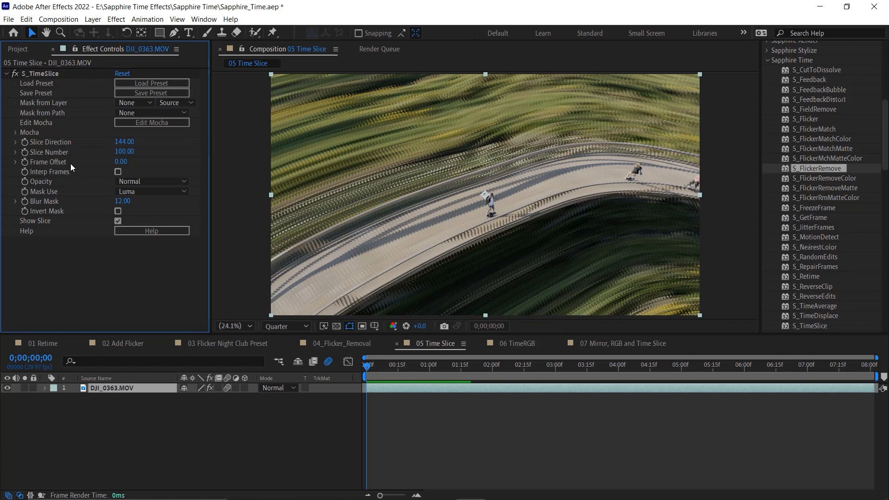
Set the S_TimeSlice Slice Direction to 90.
left_click(124, 142)
type("90")
key("Return")
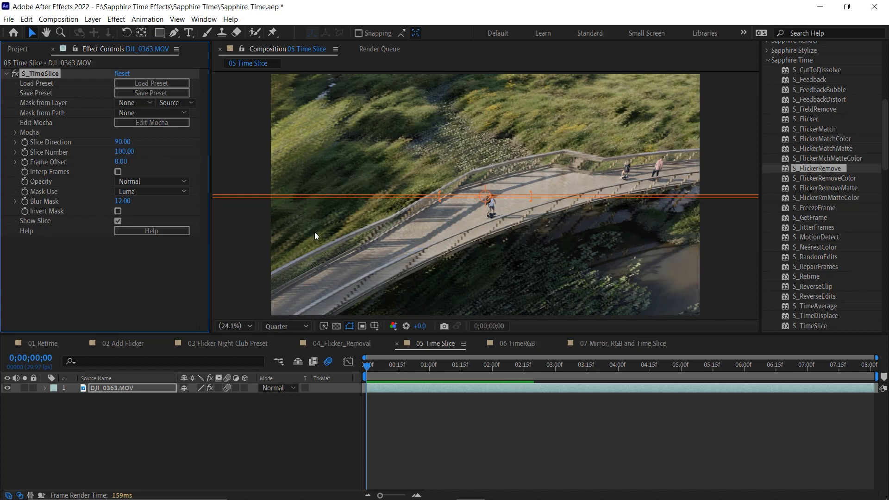
Set the Slice Number to 50 and compare the image with Interp Frames on and off.
left_click(122, 151)
type("50")
key("Return")
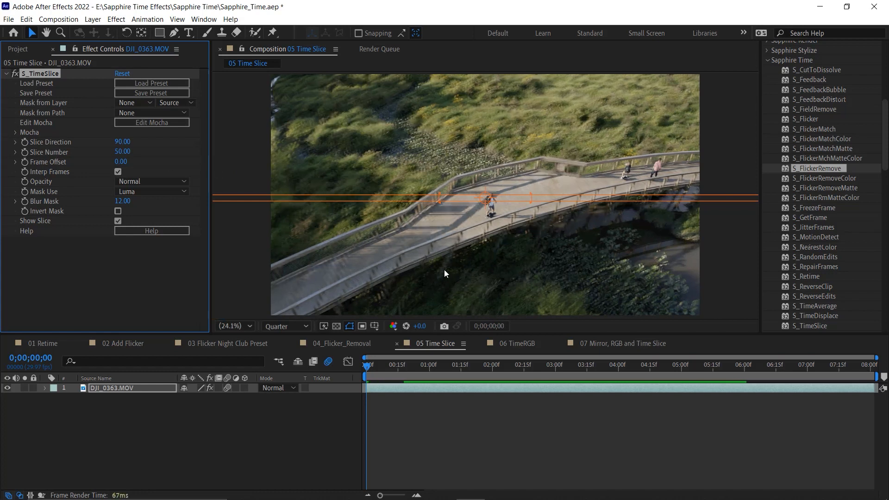
left_click(118, 172)
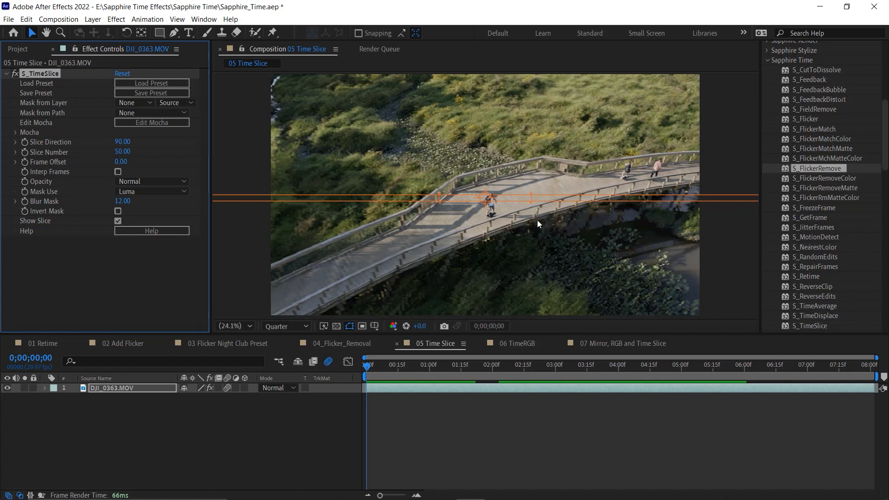
Try rotating the on-screen slice guide to about 179 degrees with about 10 slices, and undo all the S_TimeSlice changes.
left_click_drag(530, 201, 483, 241)
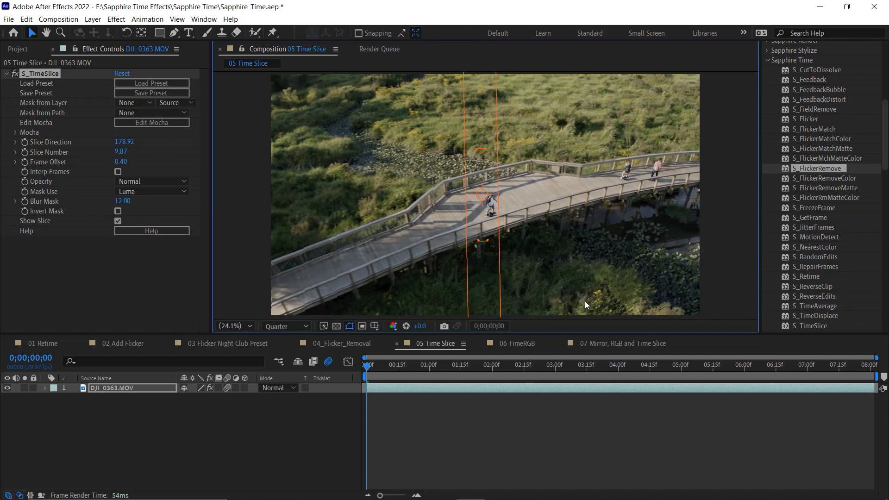
key("ctrl+z")
key("ctrl+z")
key("ctrl+z")
key("ctrl+z")
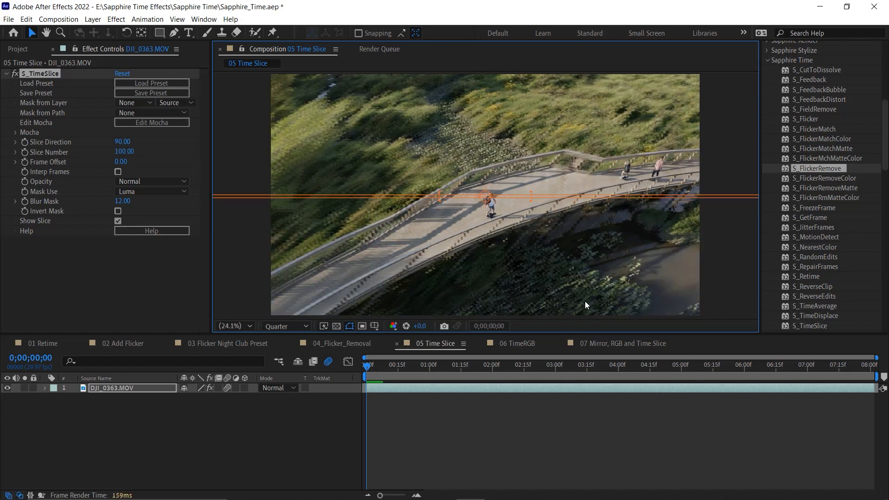
key("ctrl+z")
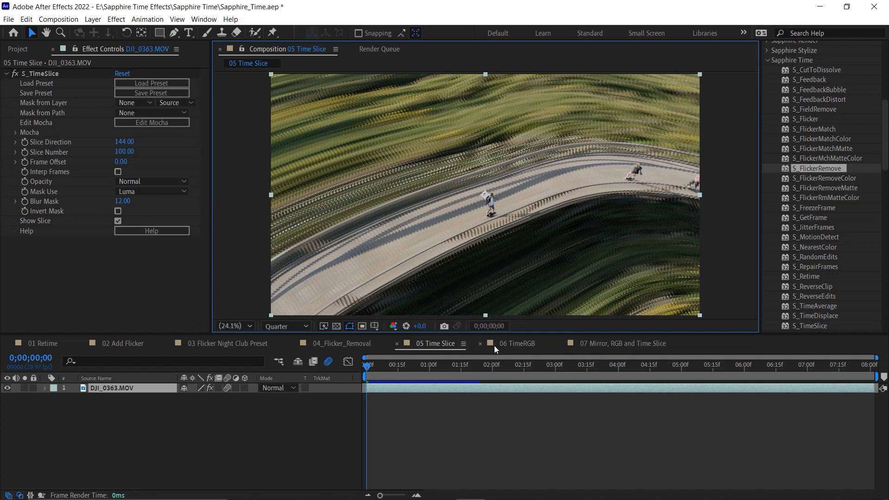
Compare S_TimeSlice with Interp Frames on and off, and preview the composition from the start with it off.
left_click(118, 172)
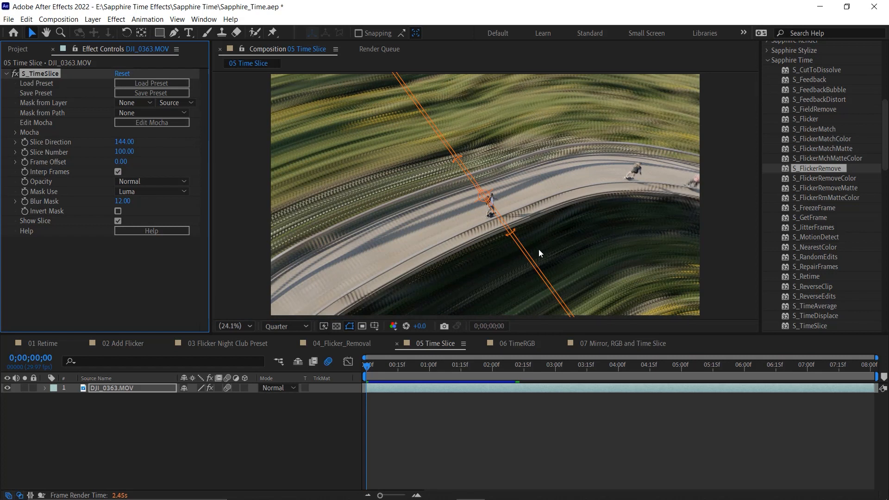
left_click(118, 172)
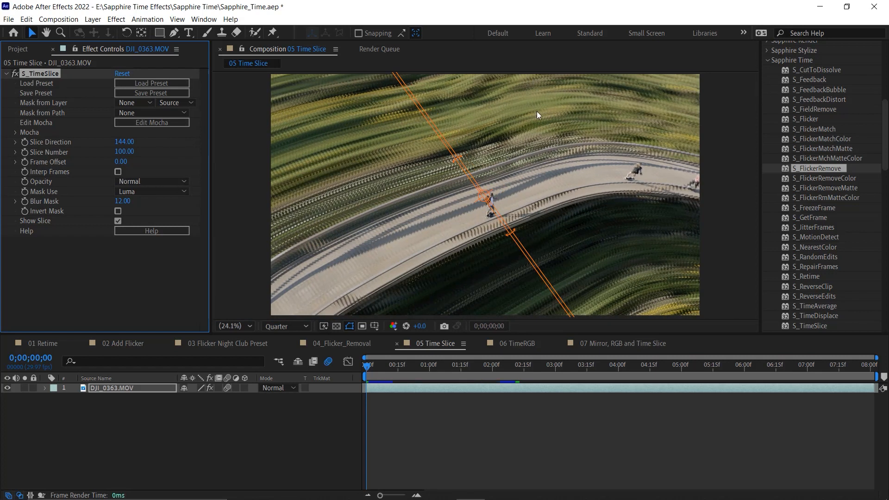
left_click_drag(453, 366, 338, 365)
key("space")
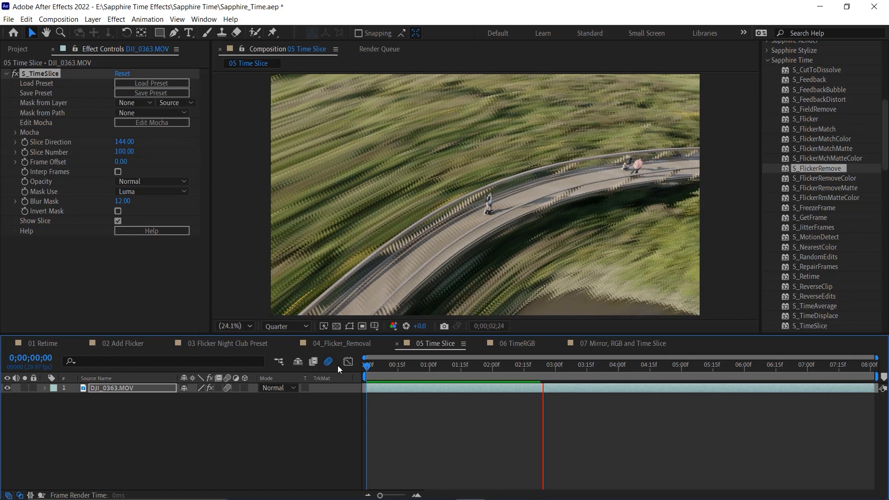
key("space")
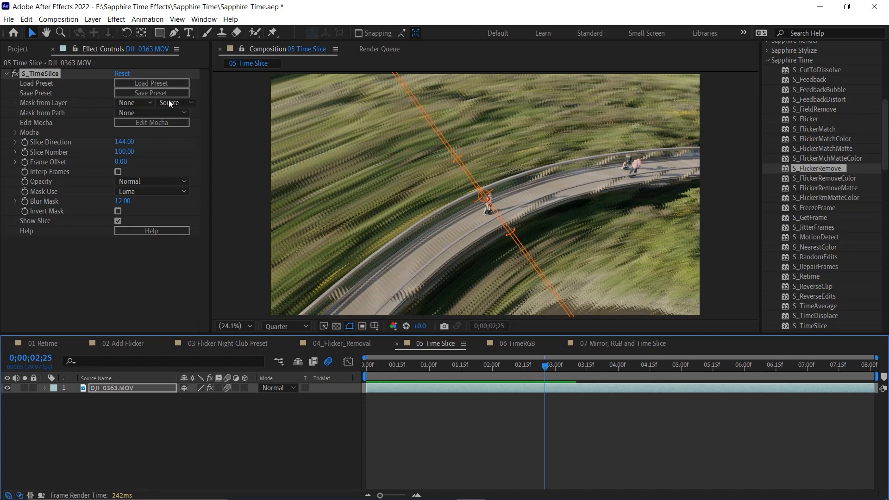
Open the 06 TimeRGB composition and display the effect settings of the ECI_0194.mp4 layer.
left_click(18, 49)
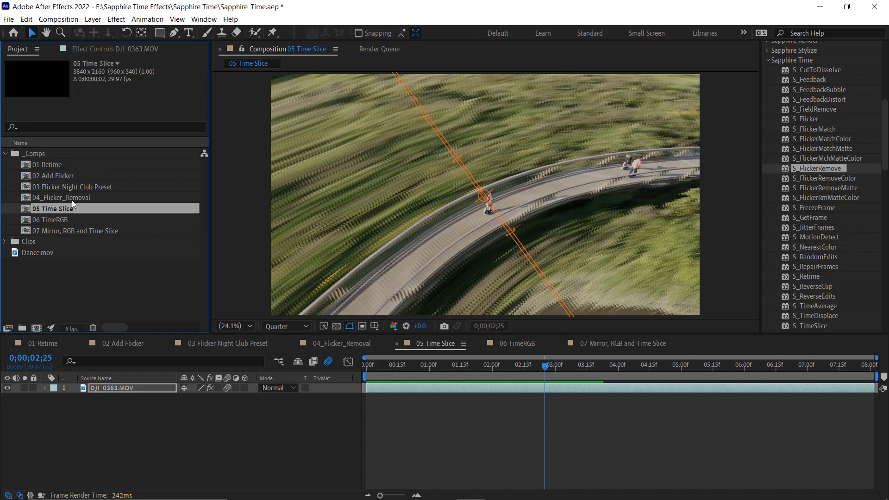
double_click(26, 221)
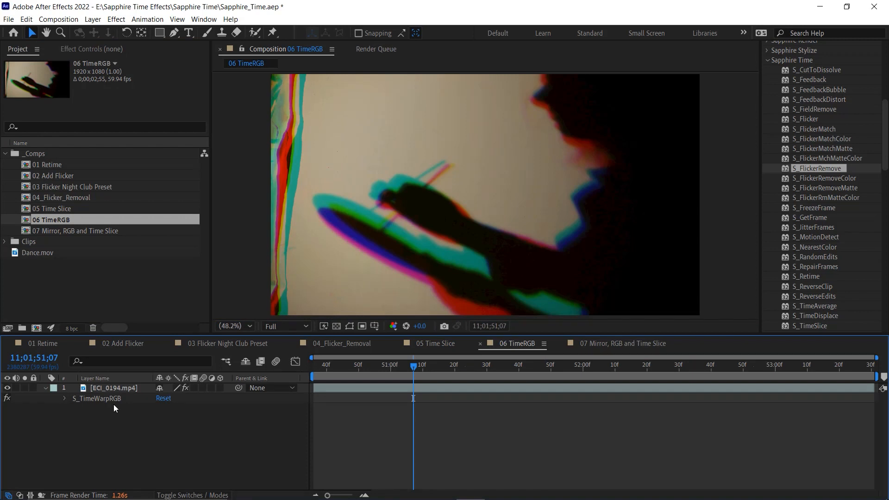
left_click(113, 388)
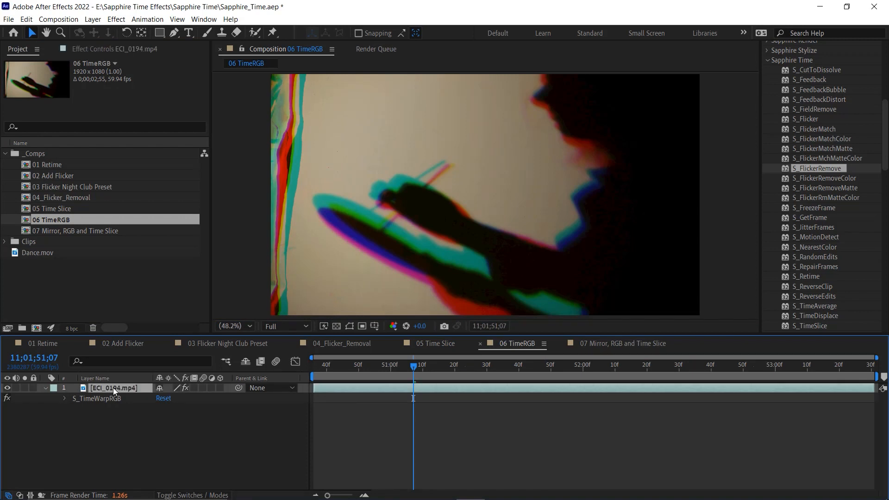
left_click(86, 48)
Compare previews of the ECI_0194.mp4 footage with S_TimeWarpRGB disabled and enabled.
left_click(14, 74)
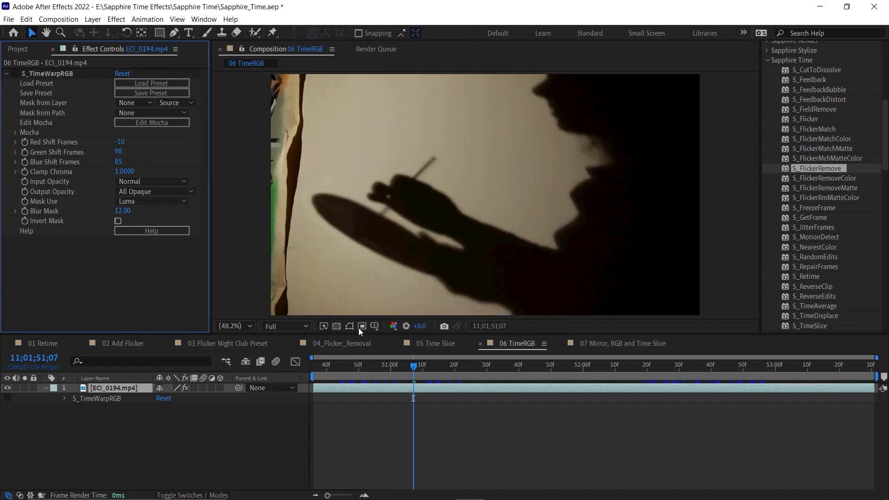
left_click(400, 368)
key("space")
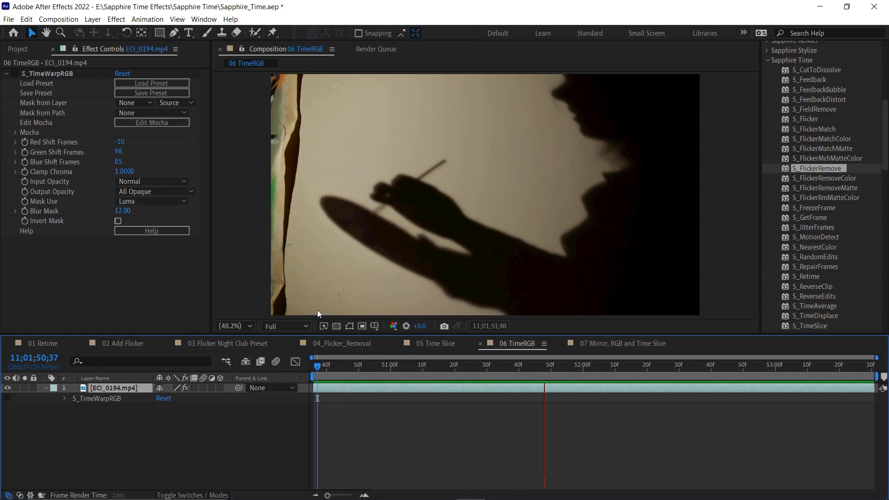
key("space")
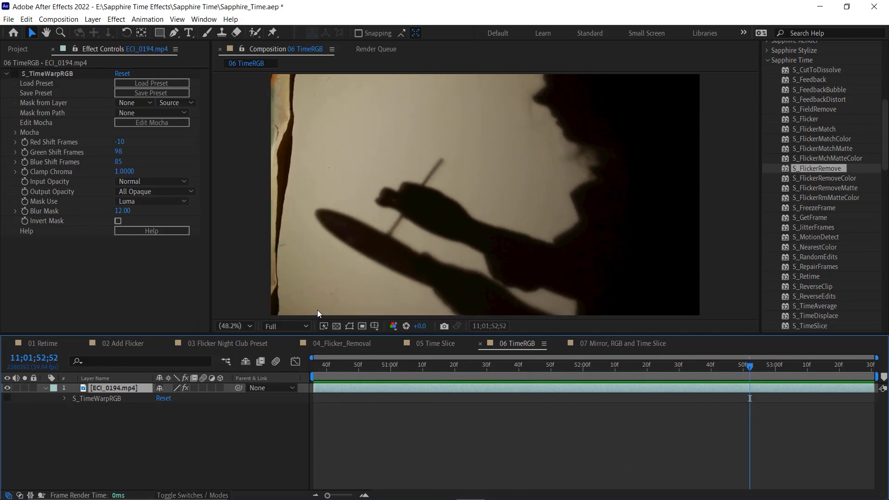
left_click(14, 73)
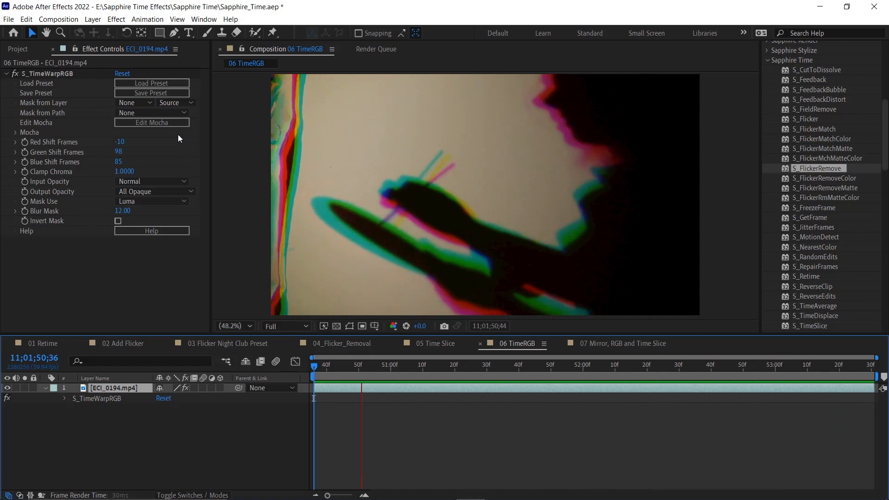
key("space")
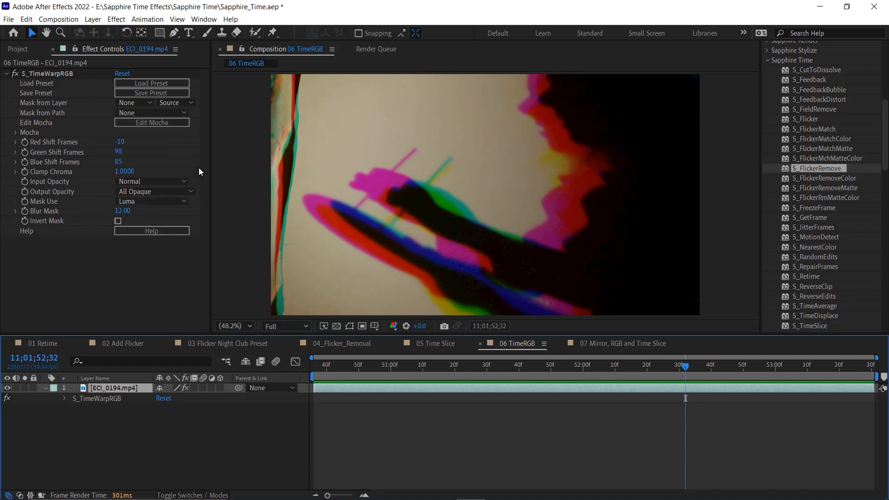
Open the 07 Mirror, RGB and Time Slice composition and display the effect settings of the Dance.mov layer.
left_click(18, 49)
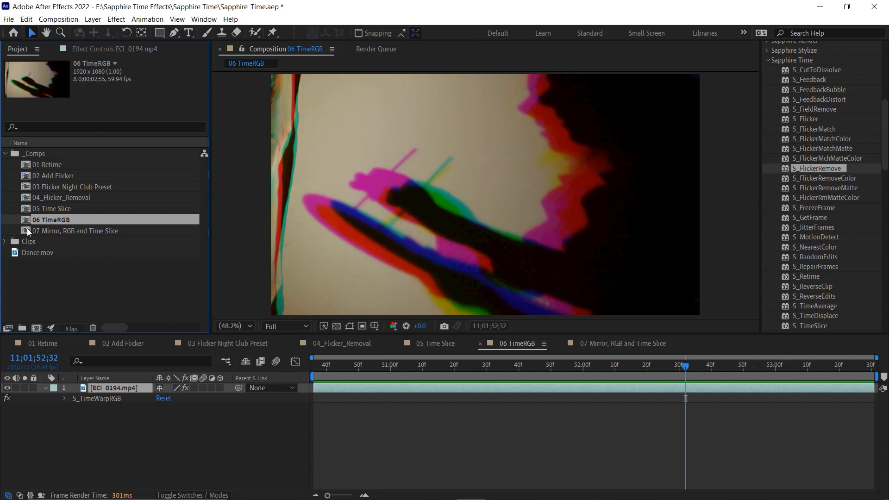
left_click(27, 230)
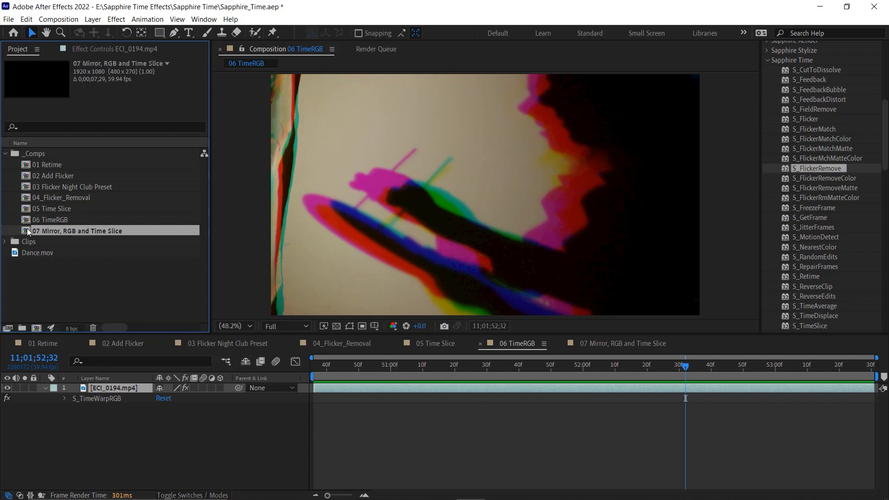
double_click(23, 229)
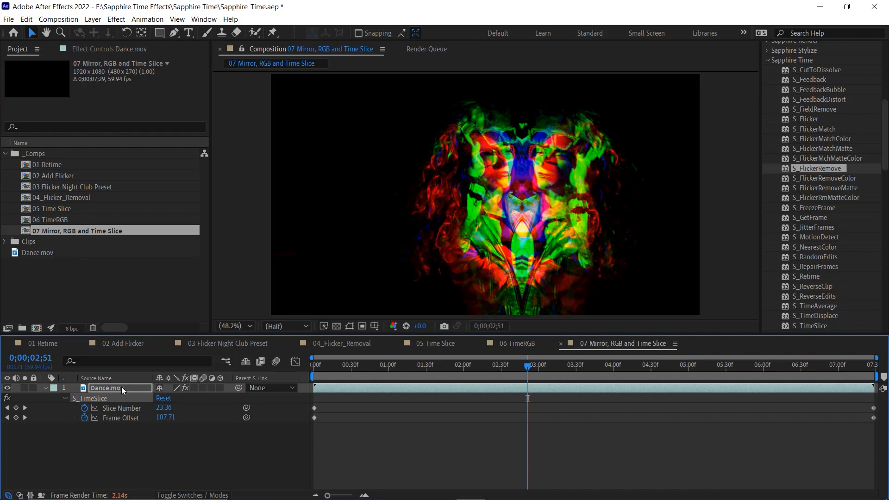
left_click(121, 387)
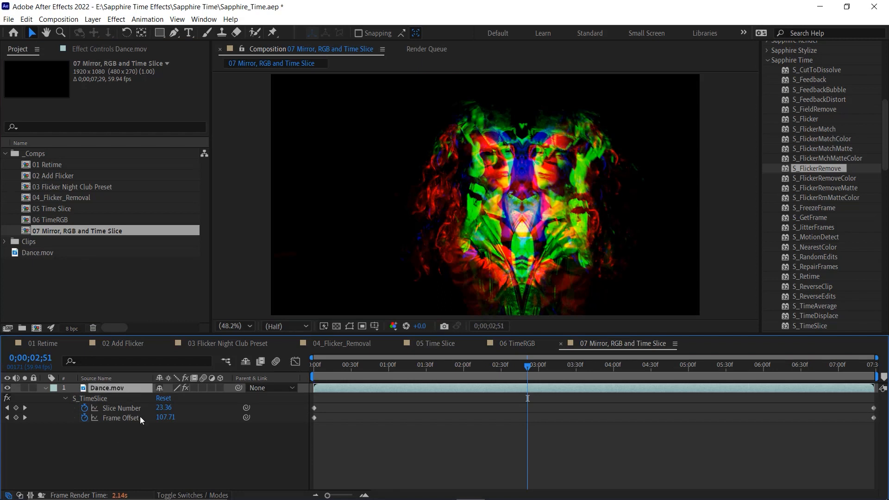
left_click(102, 48)
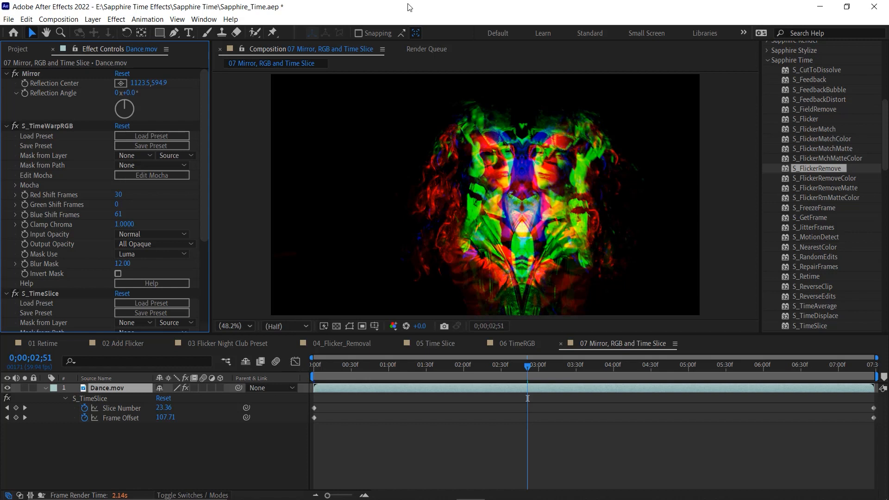
Disable S_TimeSlice, S_TimeWarpRGB and Mirror on Dance.mov and preview the unprocessed footage.
left_click(16, 294)
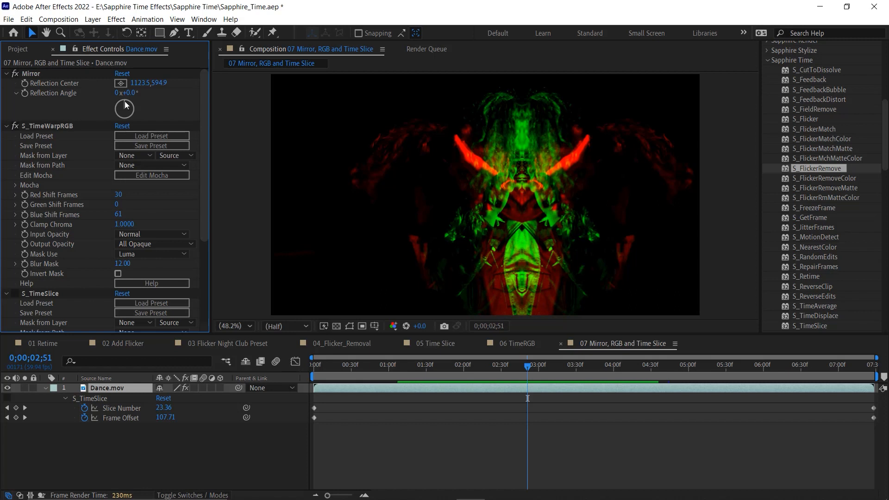
left_click(18, 126)
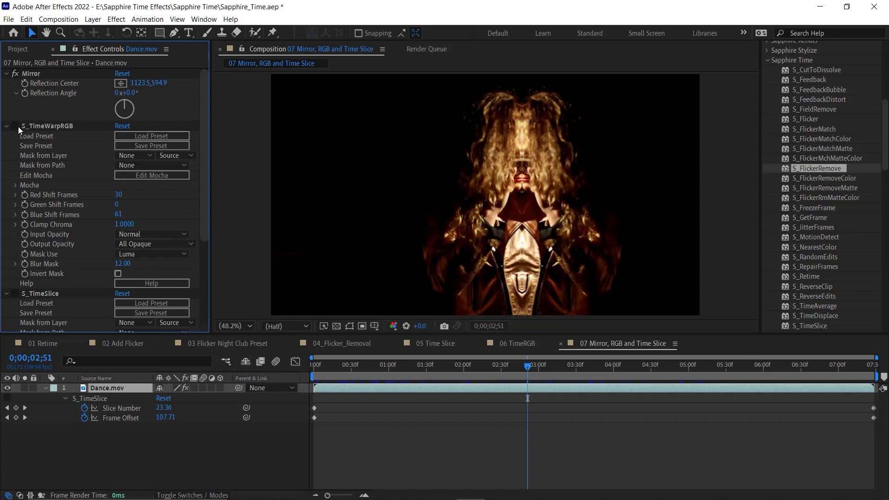
left_click(13, 70)
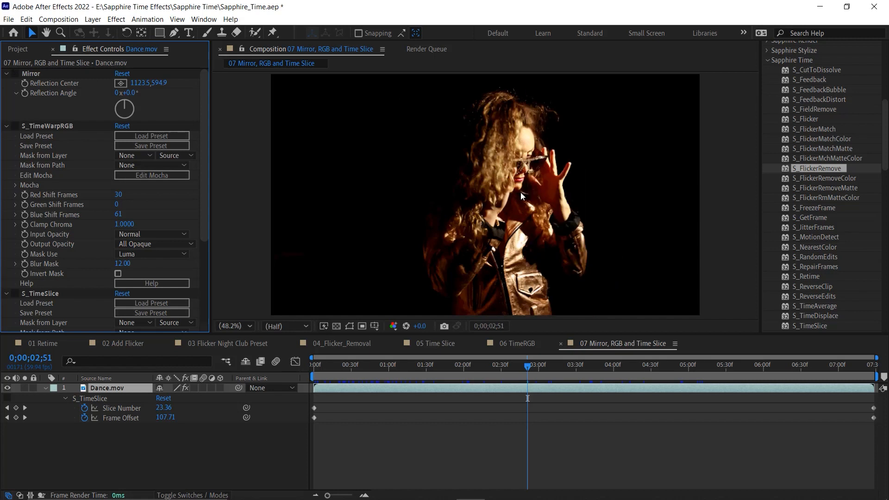
key("space")
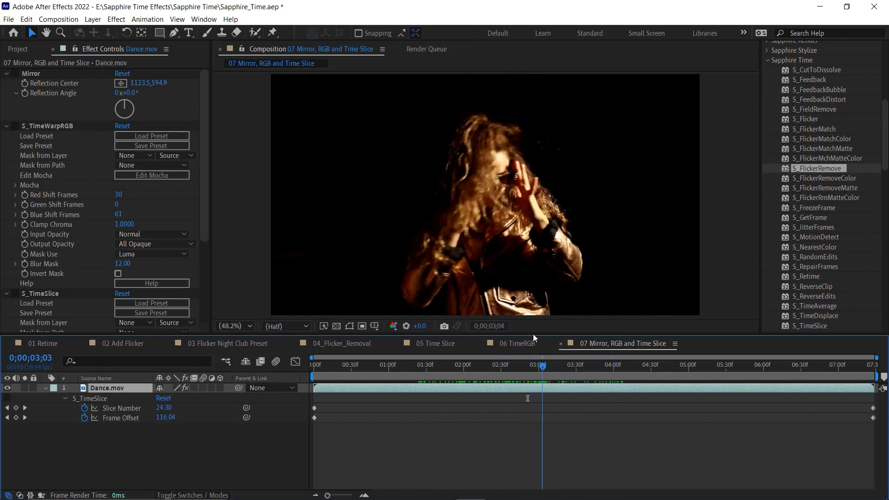
Enable the Mirror effect on Dance.mov and set its Reflection Angle to 47.0°.
left_click(16, 74)
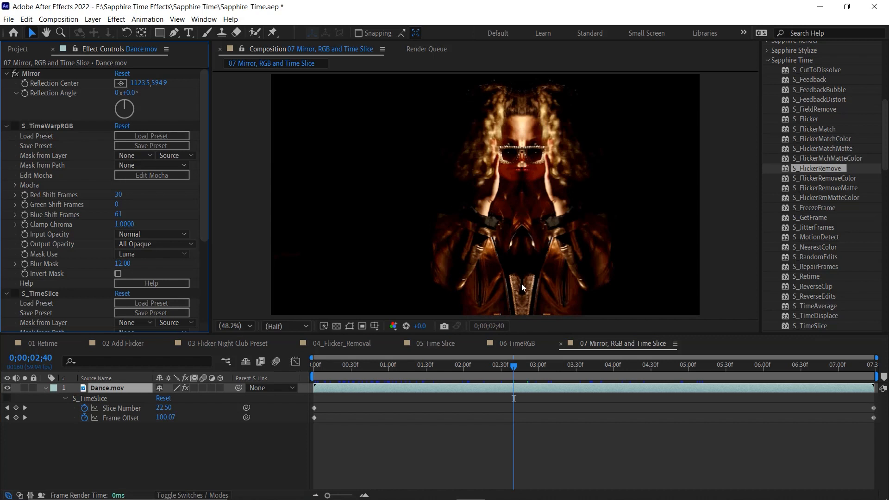
left_click_drag(134, 95, 170, 101)
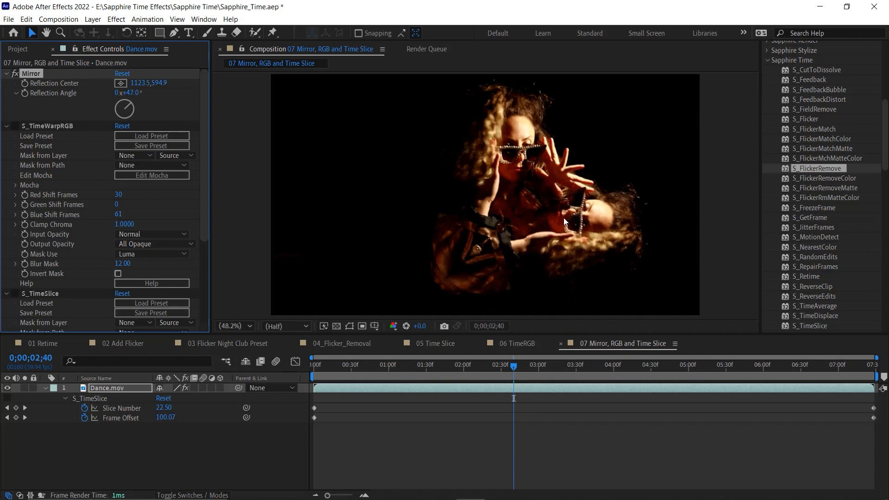
Enable S_TimeWarpRGB and S_TimeSlice again on the mirrored Dance.mov layer.
left_click(15, 126)
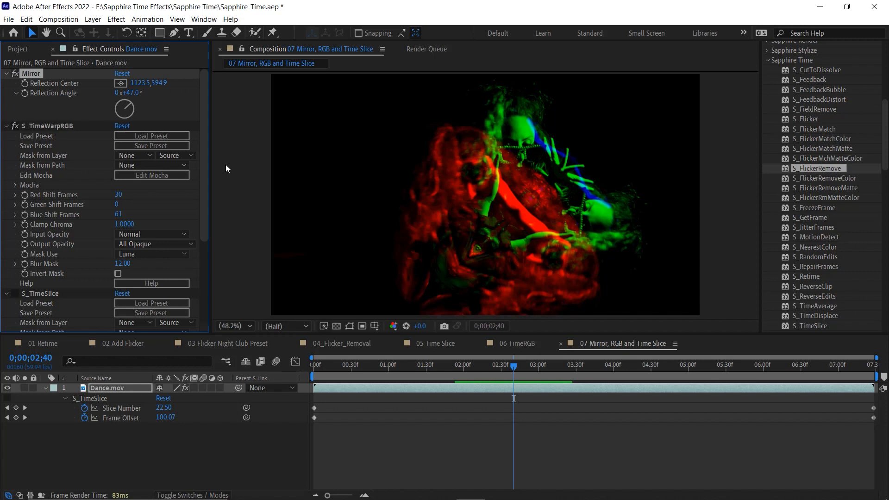
left_click_drag(198, 174, 193, 246)
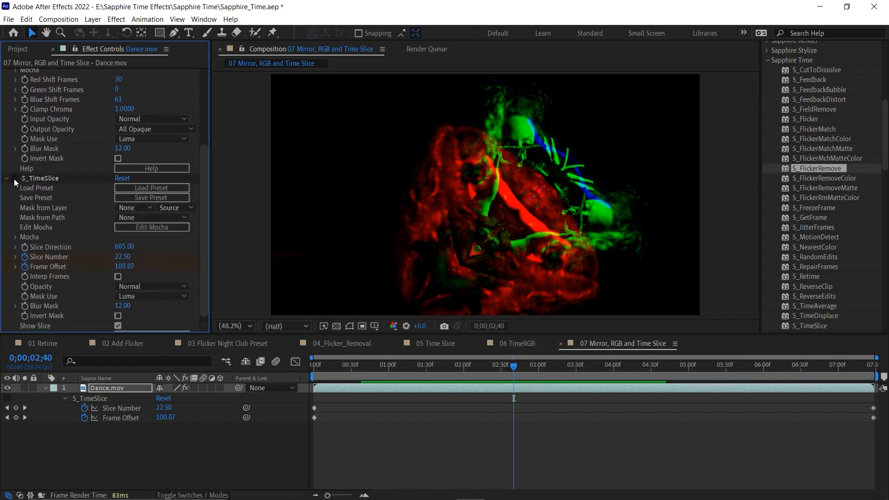
left_click(15, 179)
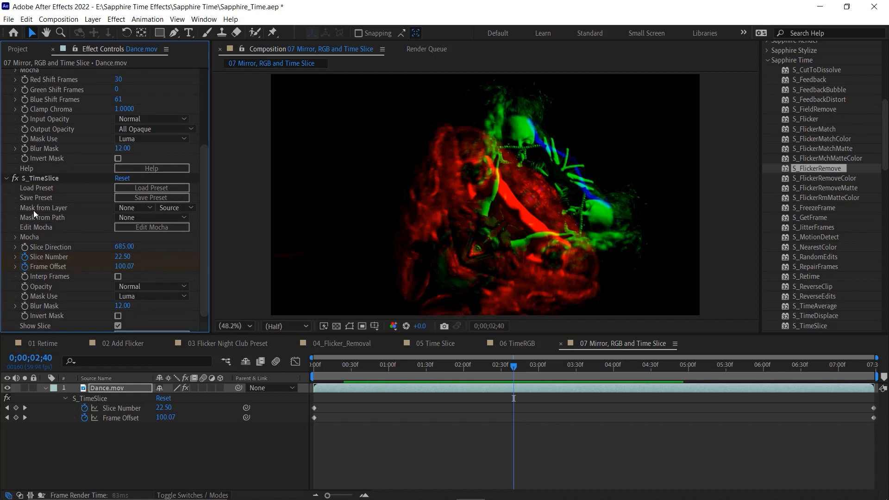